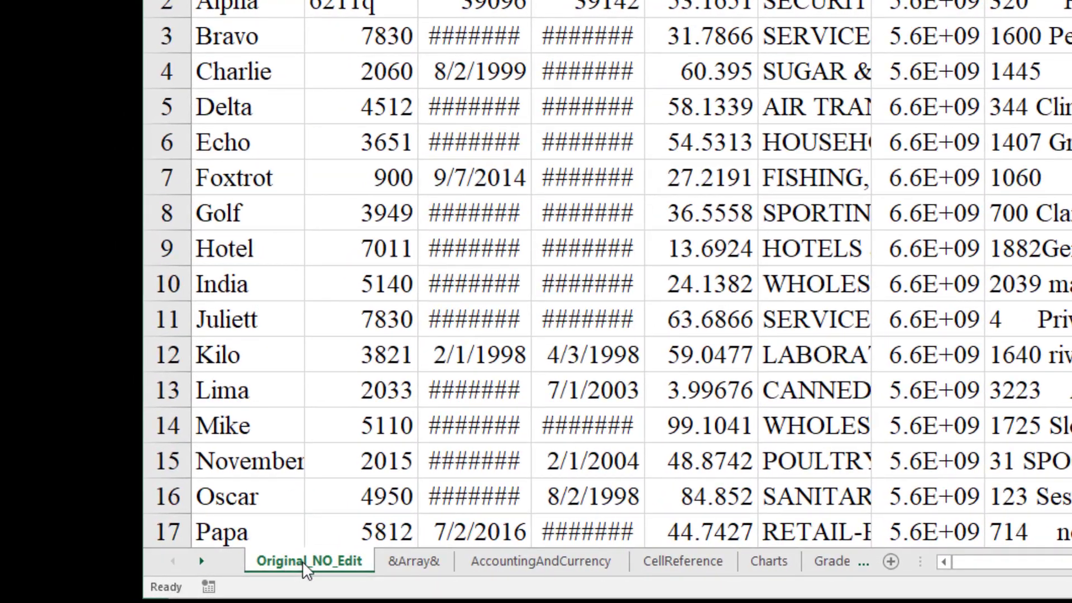
Create a copy of the Original_NO_Edit worksheet and place it at the end of the workbook.
right_click(303, 560)
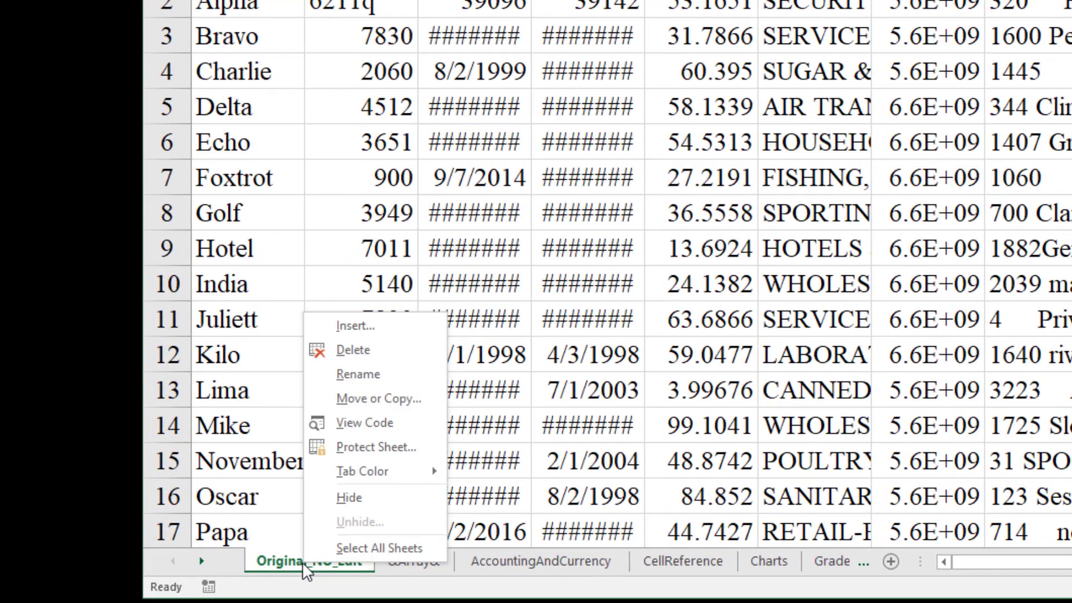
click(424, 397)
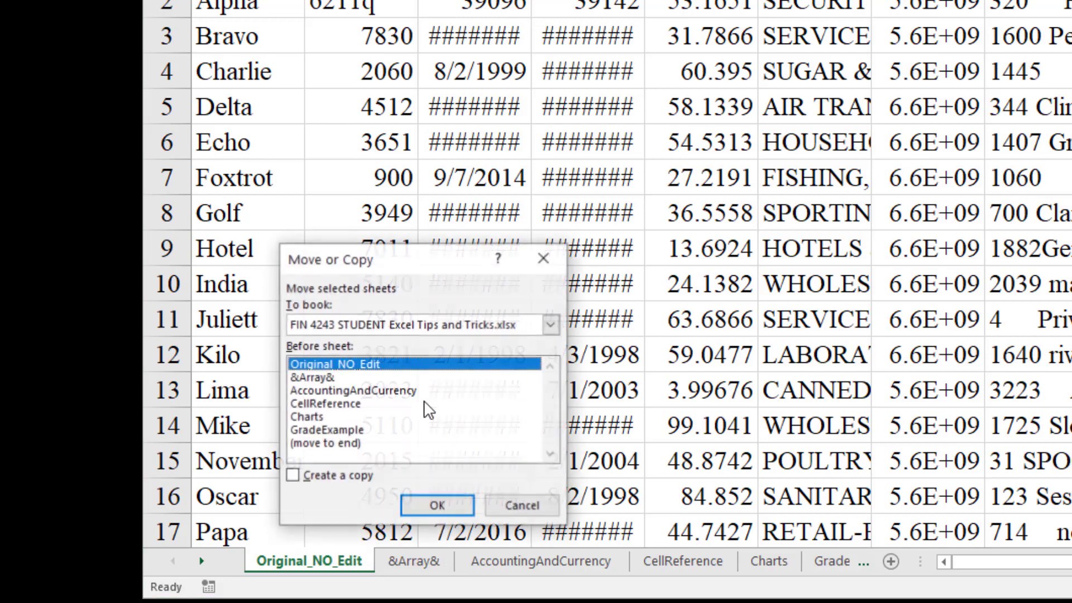
click(292, 476)
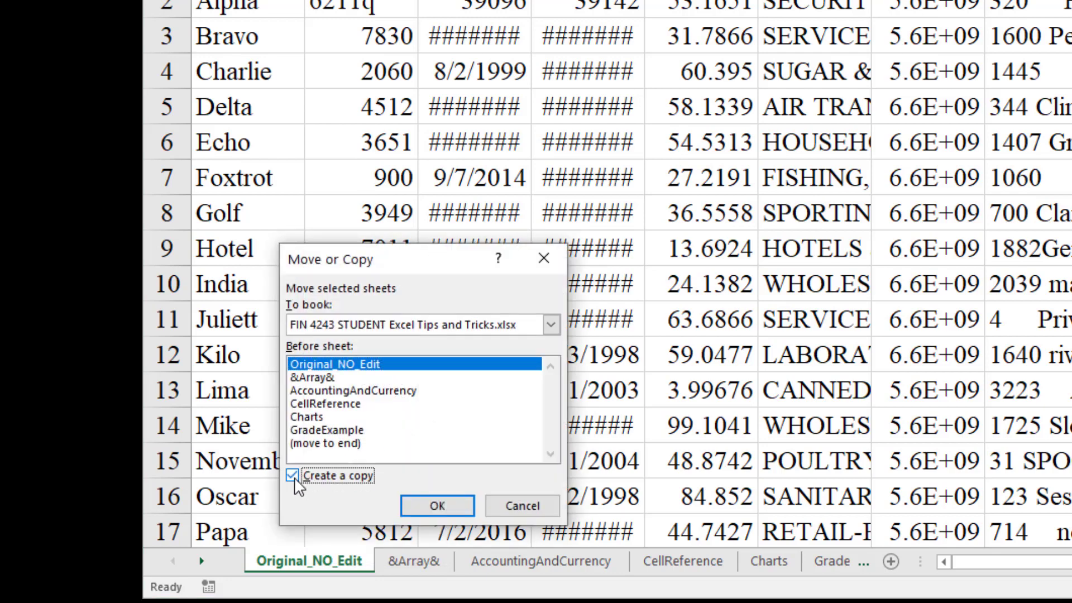
click(356, 444)
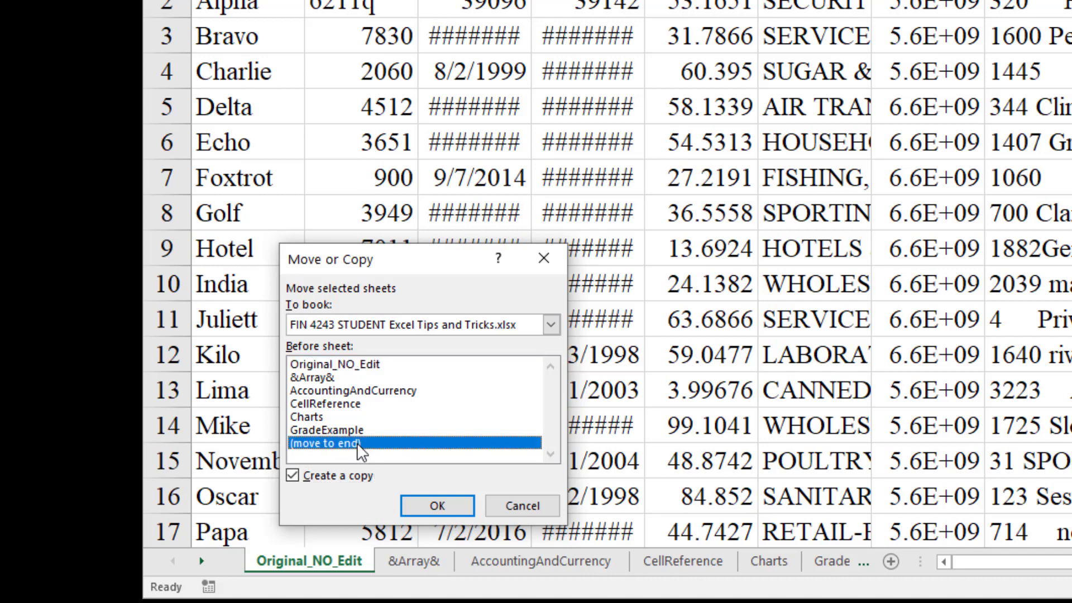
click(437, 508)
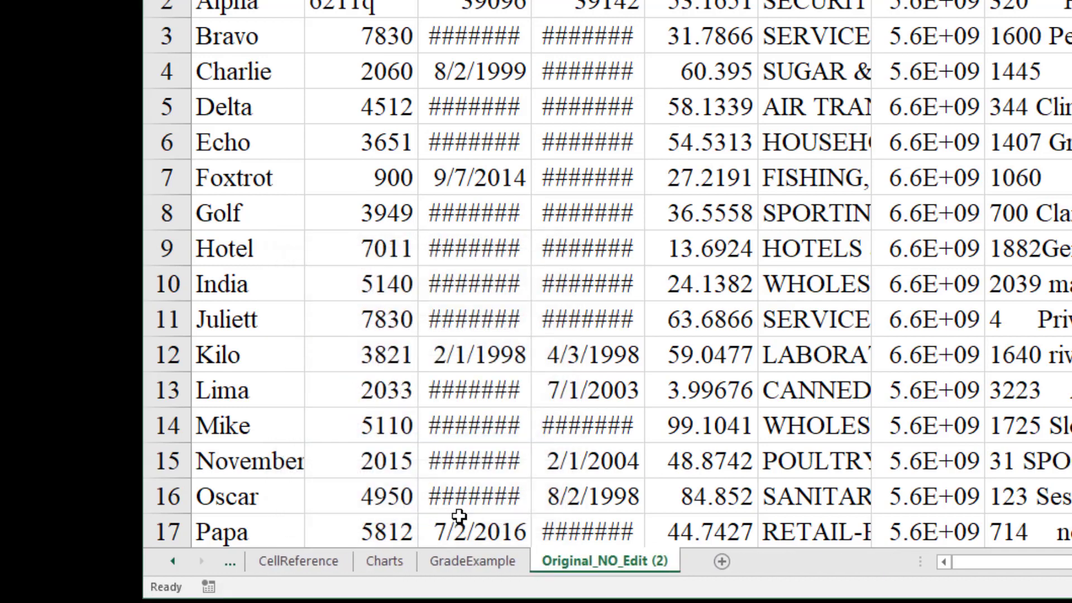
Rename the copied worksheet Original_NO_Edit (2) as IF_FUNCTION.
right_click(654, 561)
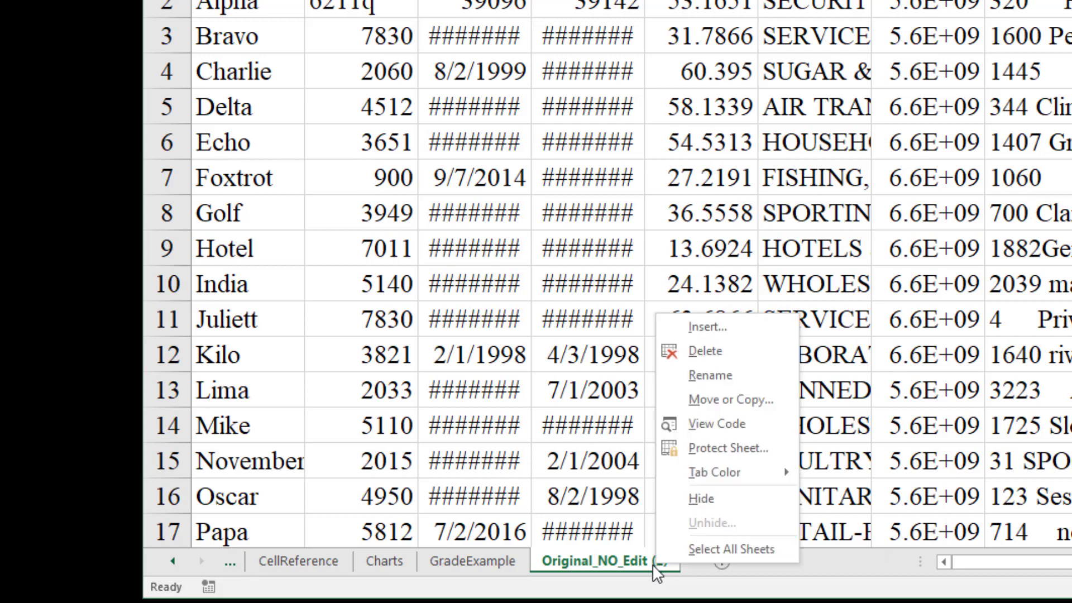
click(775, 376)
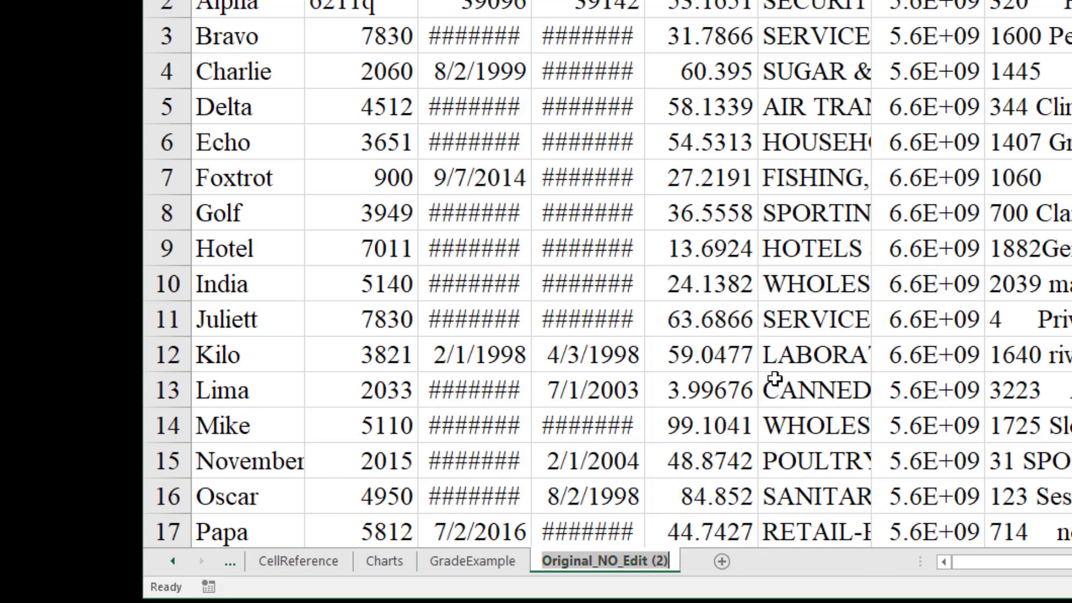
text(IF_FUNCTION)
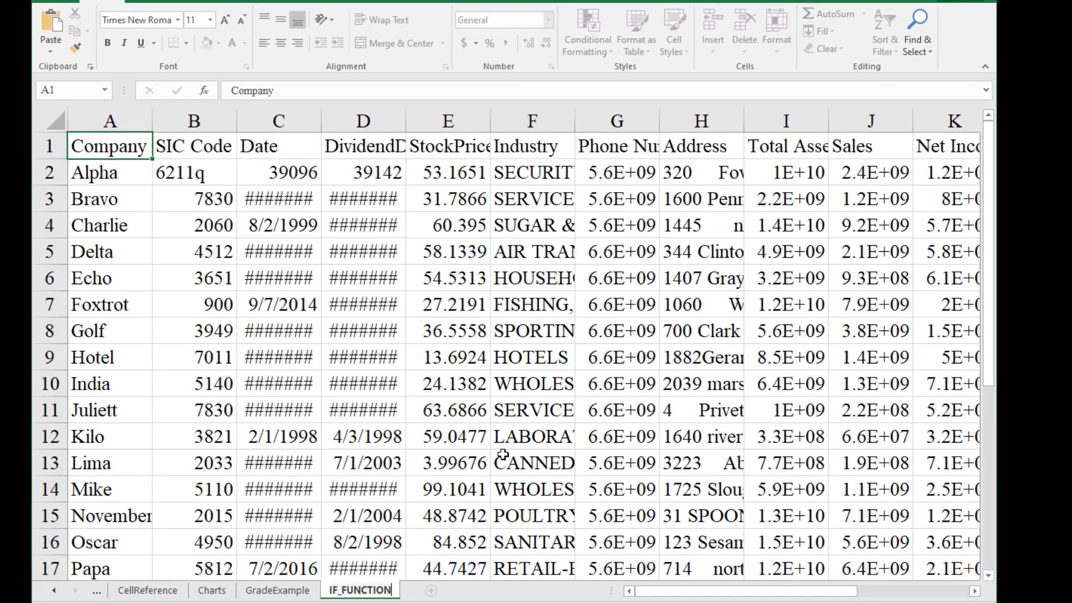
key(Return)
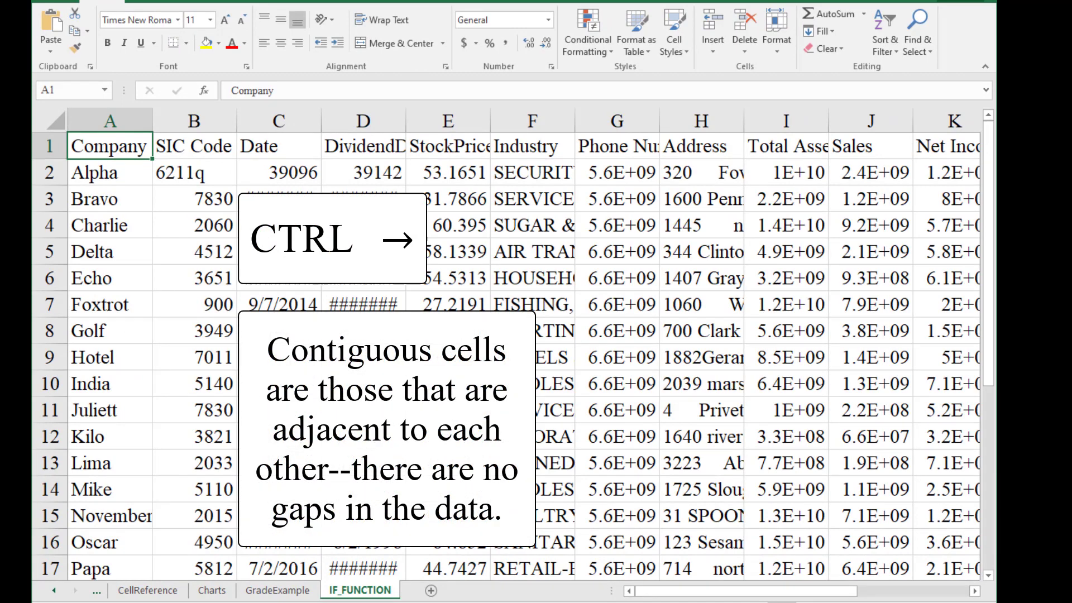
Add the heading IF SALES in cell P1, the first empty column after the data.
key(ctrl+Right)
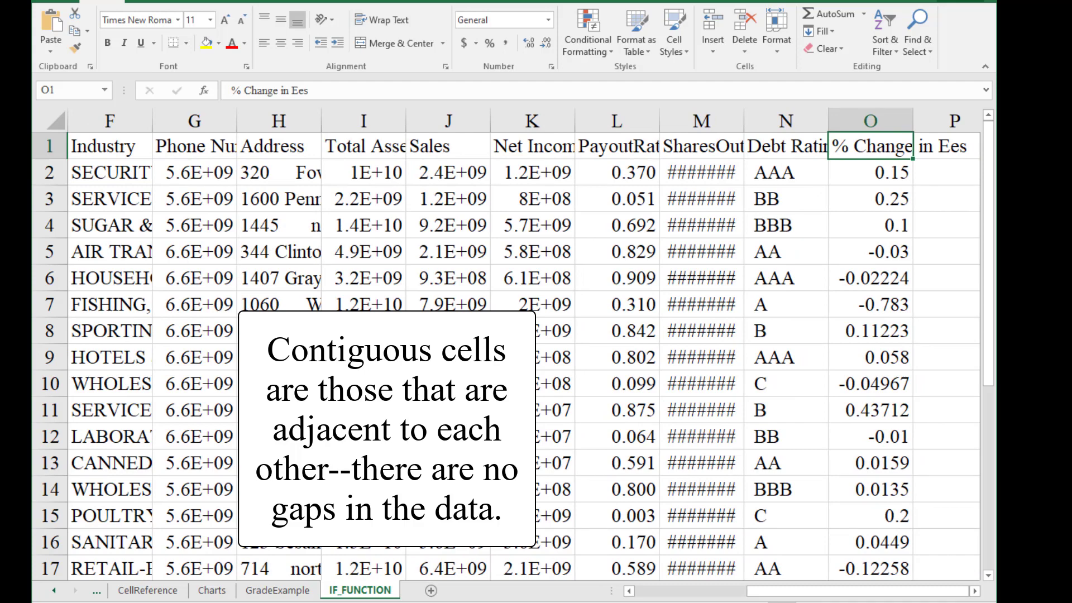
key(Right)
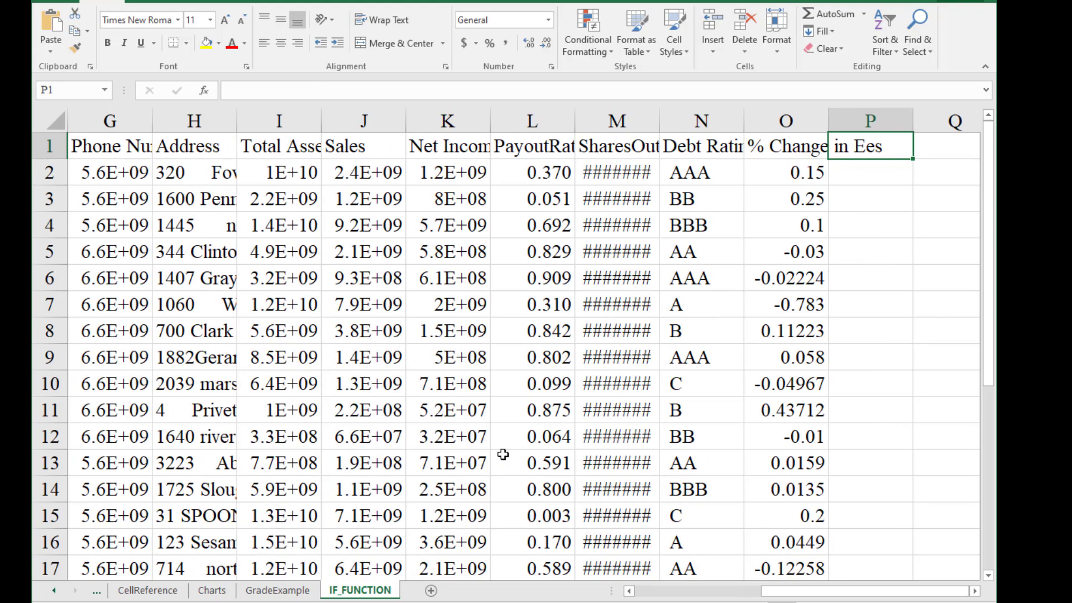
text(IF SALES)
key(Return)
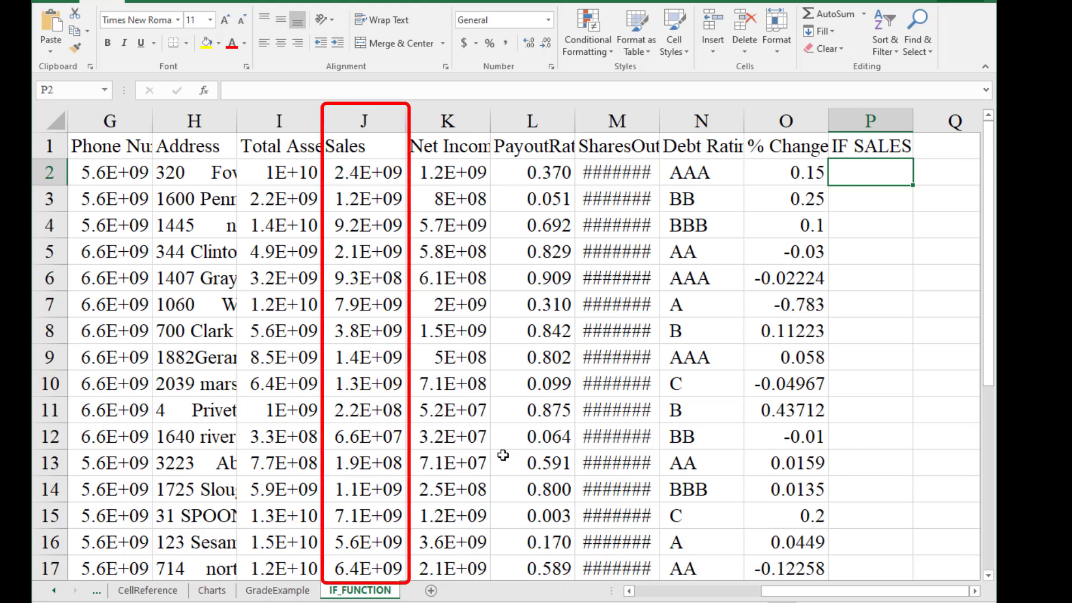
AutoFit the width of the Sales column to the value in J2.
key(Left)
key(Left)
key(Left)
key(Left)
key(Left)
key(Left)
key(alt+h)
key(o)
key(i)
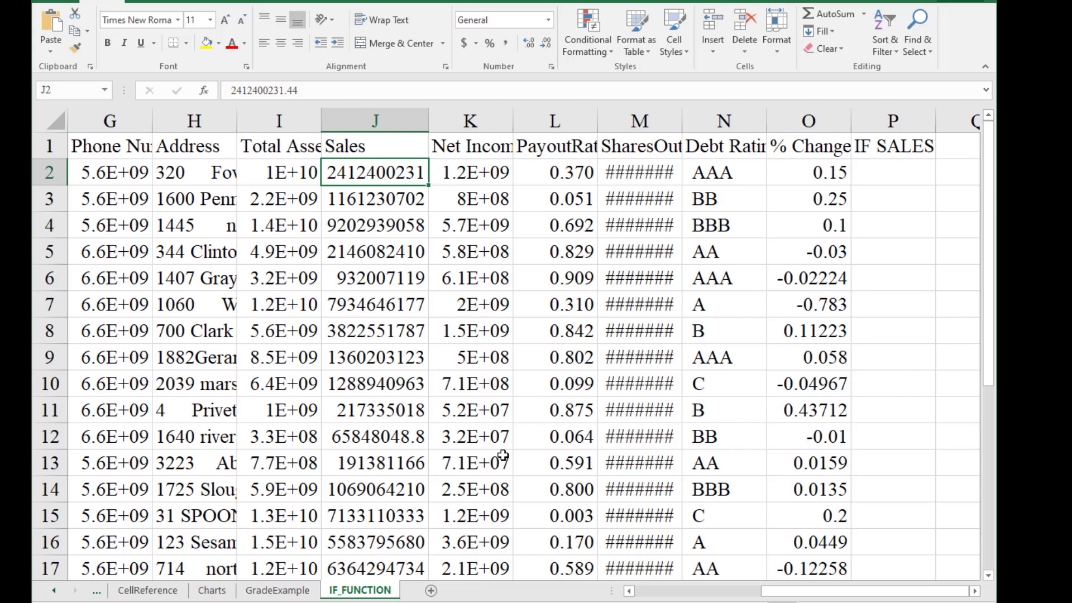
key(ctrl+shift+Down)
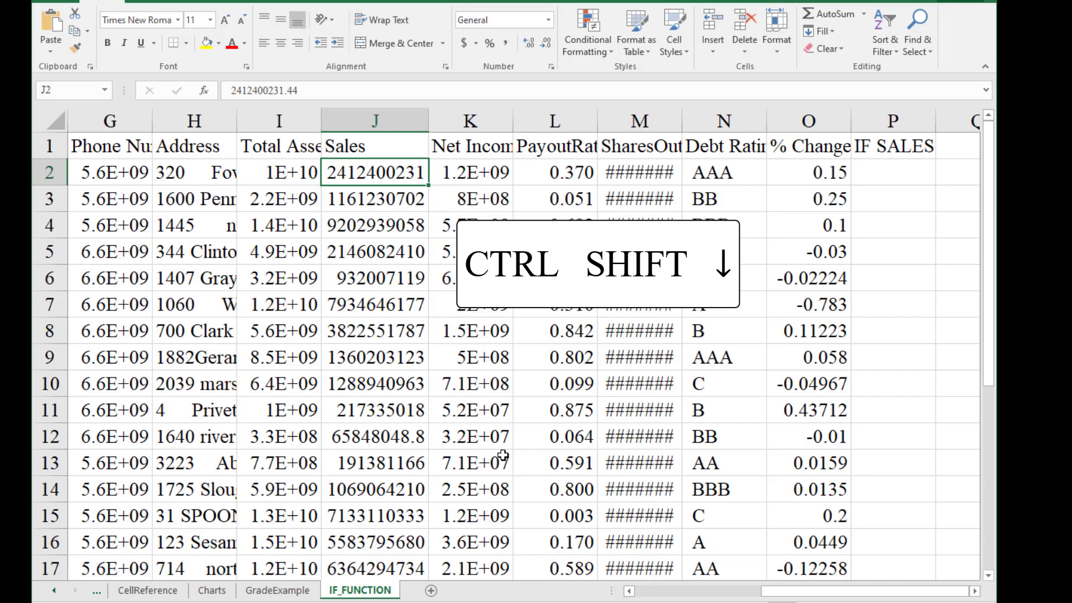
key(ctrl+shift+Down)
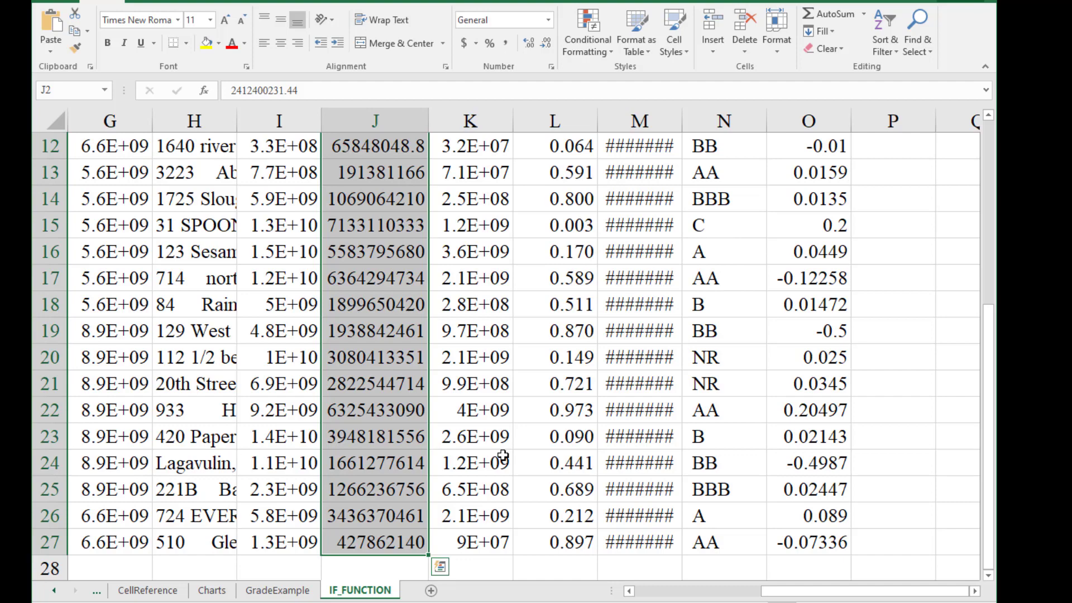
key(Up)
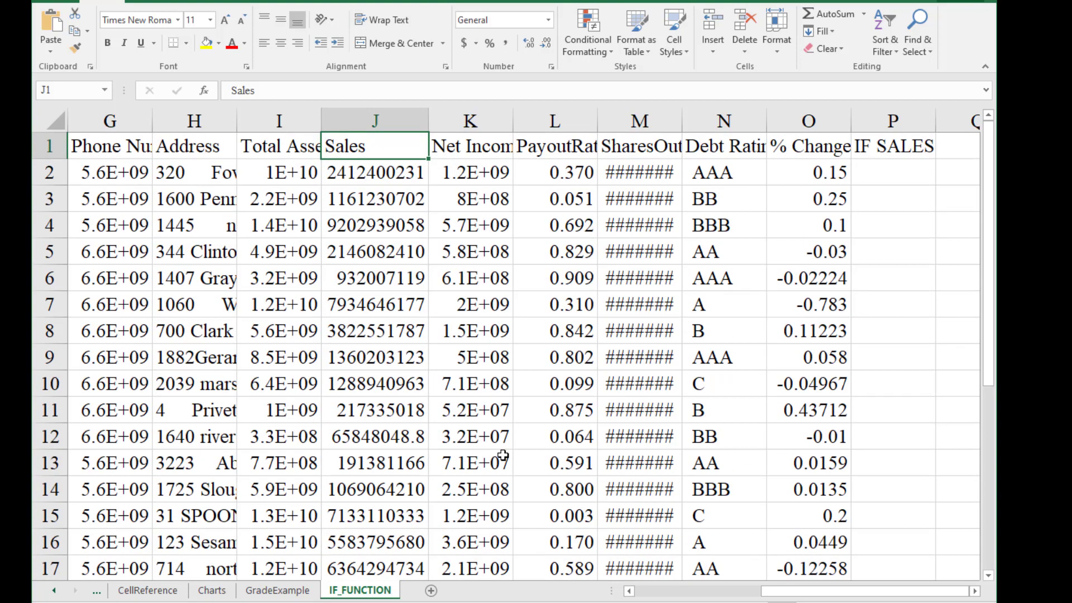
key(Down)
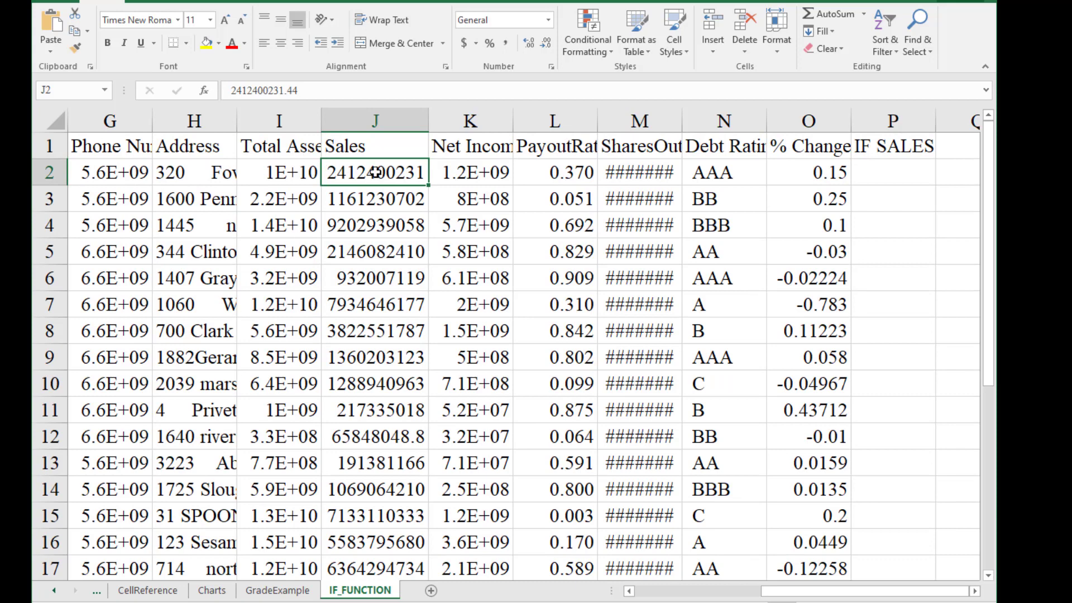
Format the Sales values in J2 through J27 as Currency.
scroll(379, 279, down, 3)
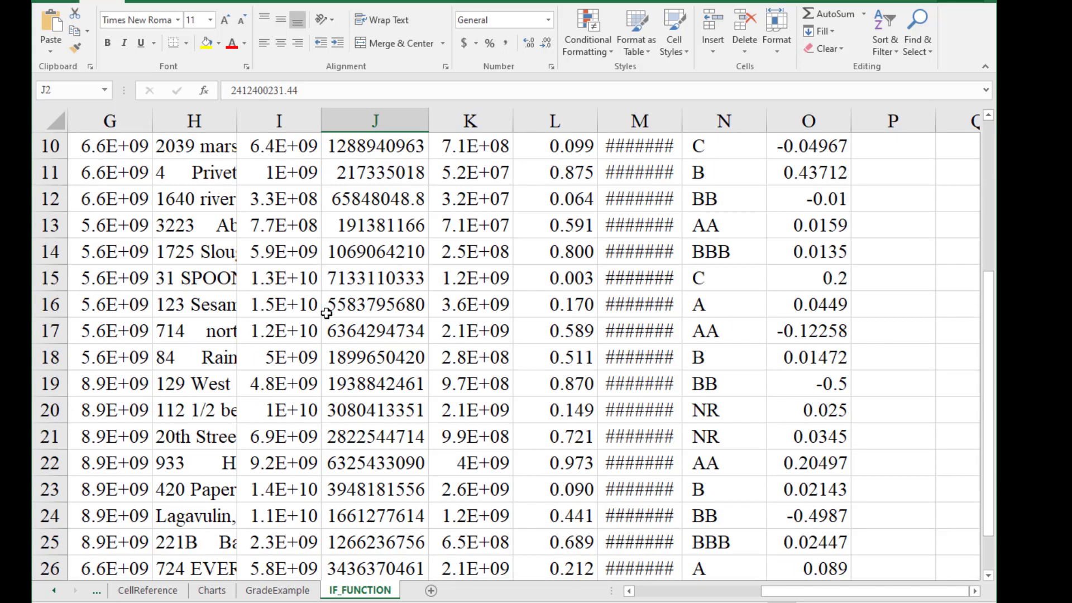
scroll(402, 313, down, 3)
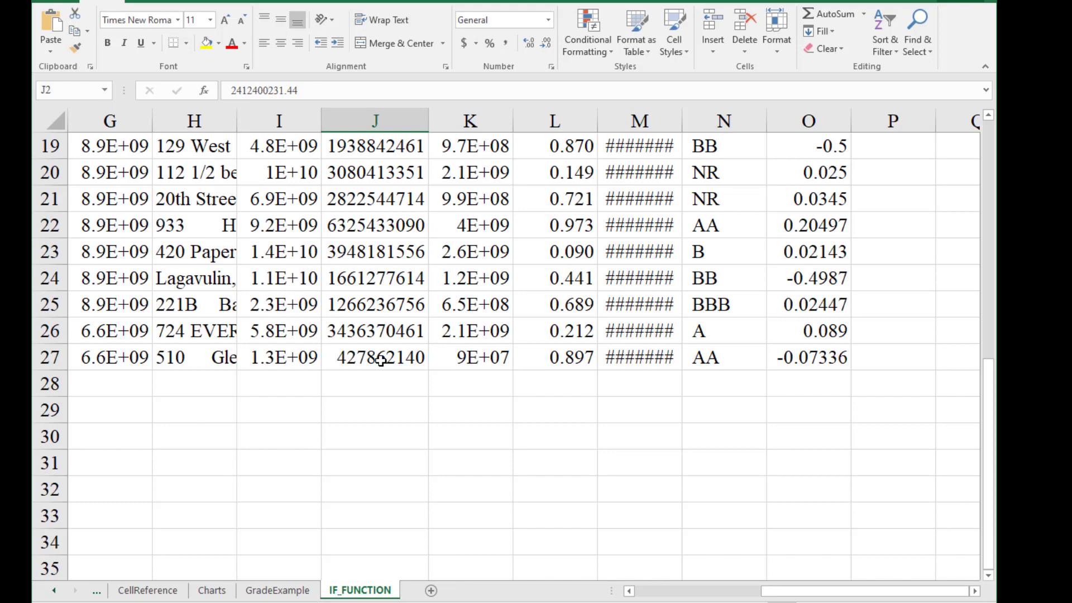
shift+click(381, 360)
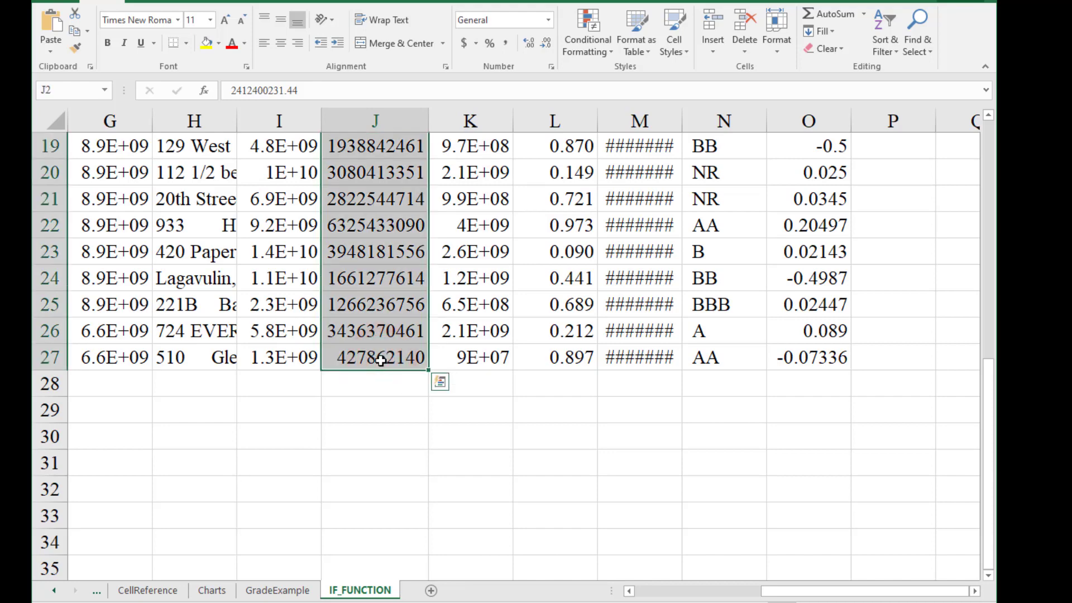
scroll(380, 360, up, 6)
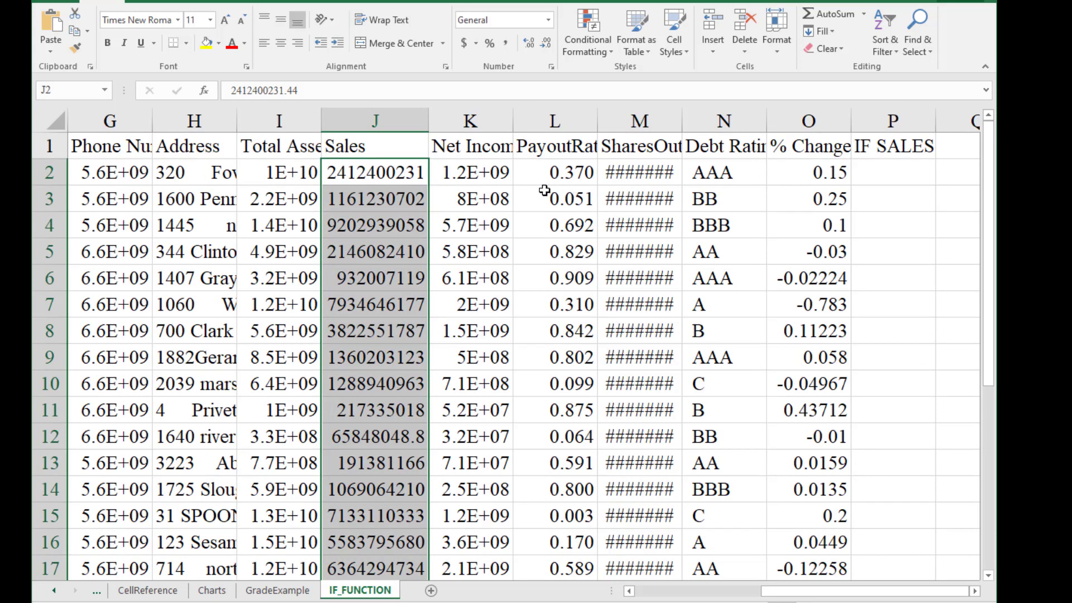
click(549, 22)
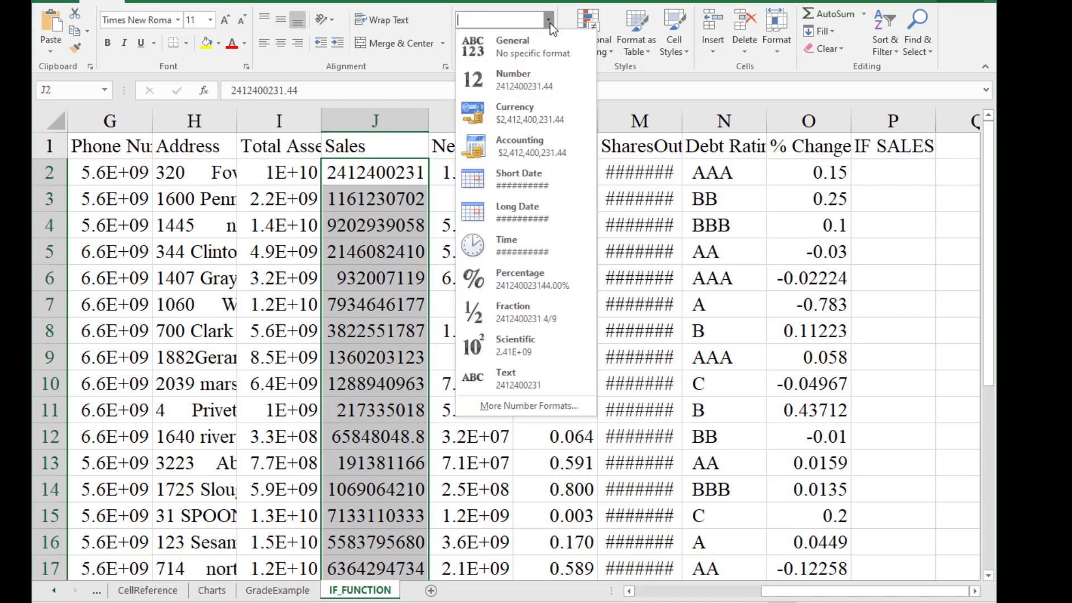
click(557, 116)
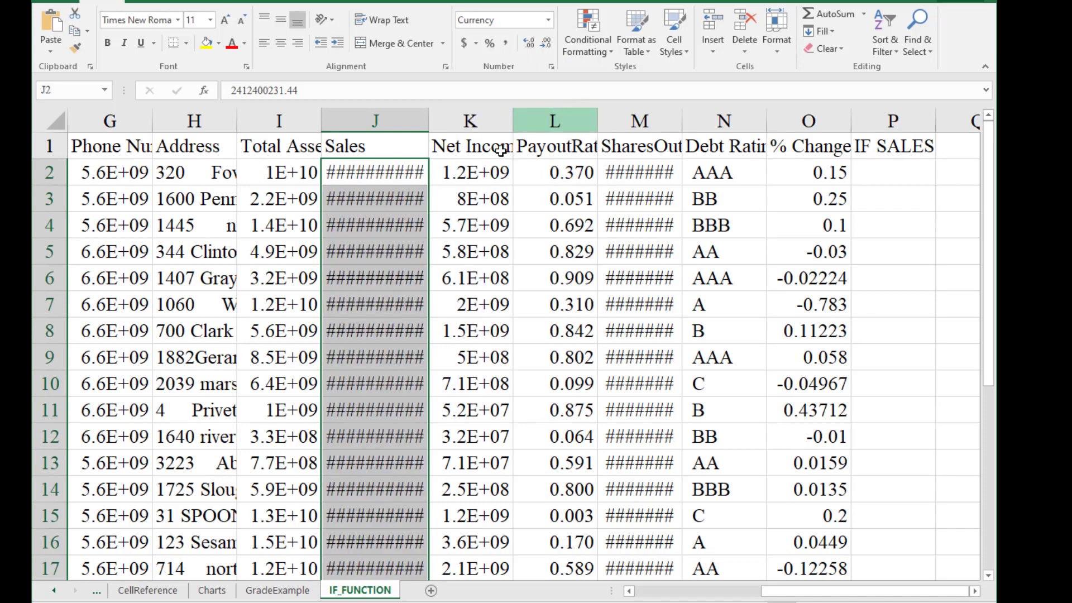
AutoFit the Sales column's width to the currency values in J2 through J27.
mouse_move(399, 173)
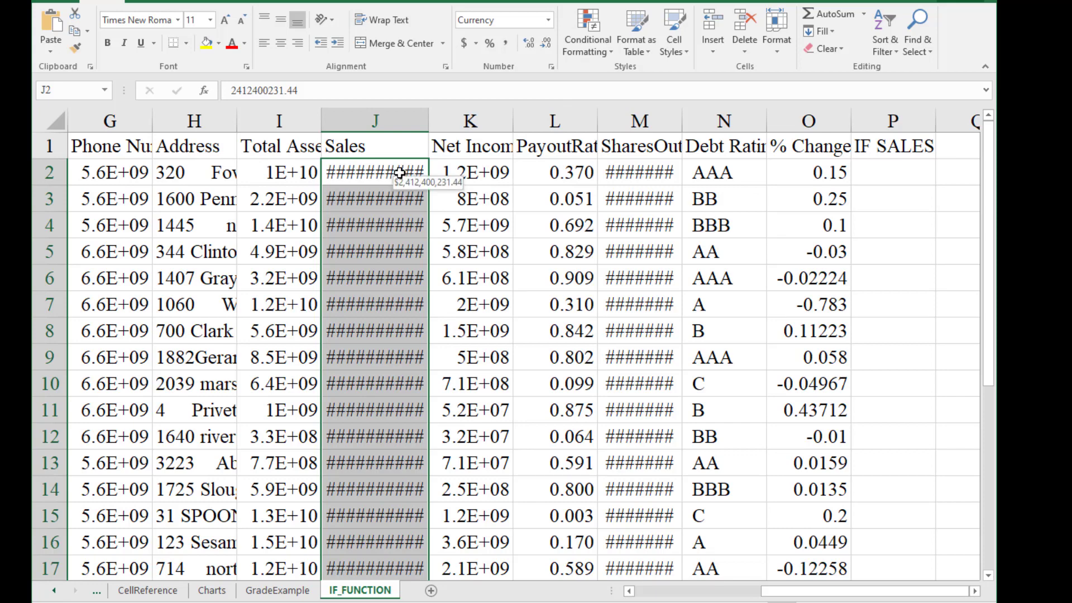
key(alt+h)
key(o)
key(i)
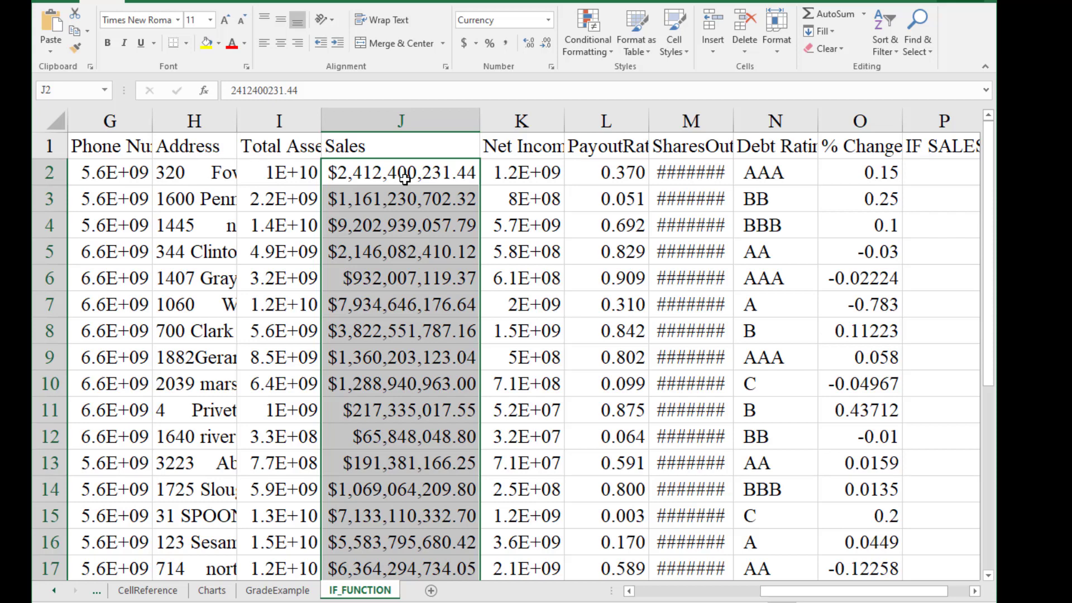
Start an IF function in cell P2, directly below the IF SALES heading.
key(ctrl+Up)
key(ctrl+Right)
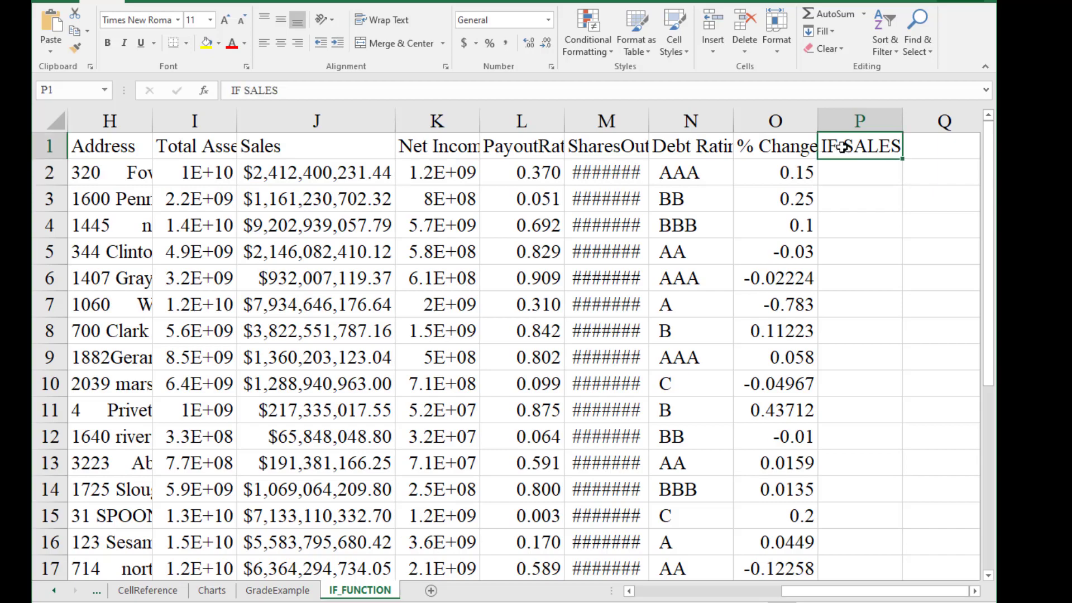
key(Return)
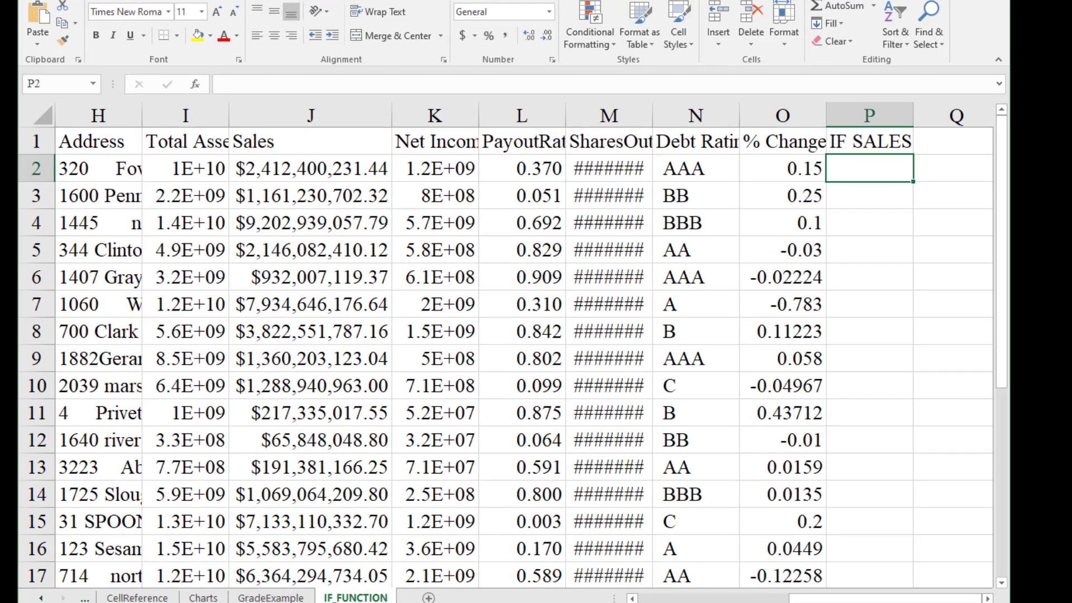
scroll(536, 355, right, 2)
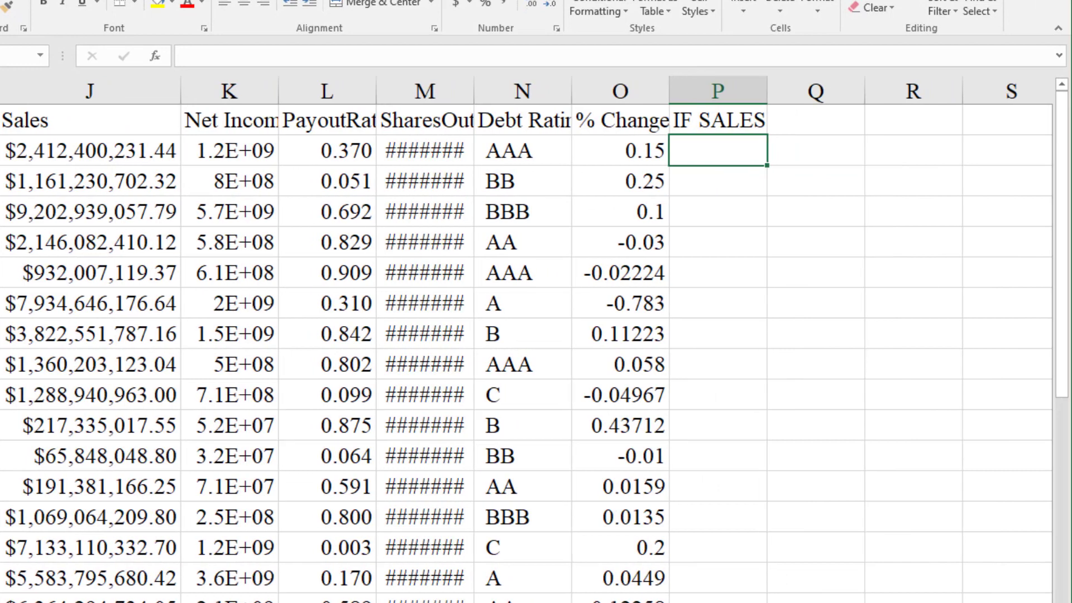
text(=if)
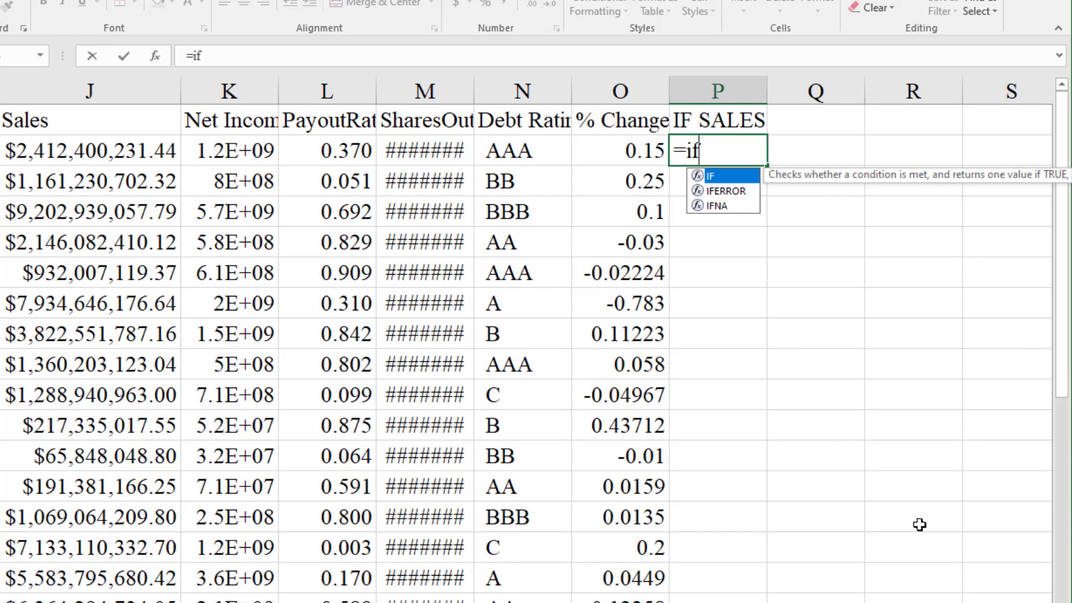
click(975, 591)
click(976, 591)
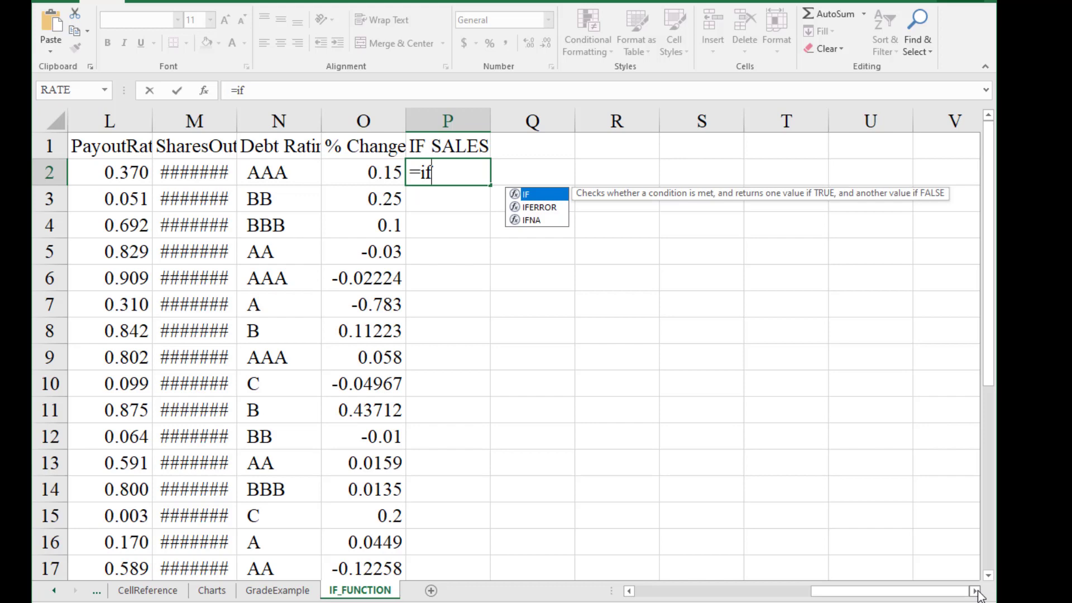
text(()
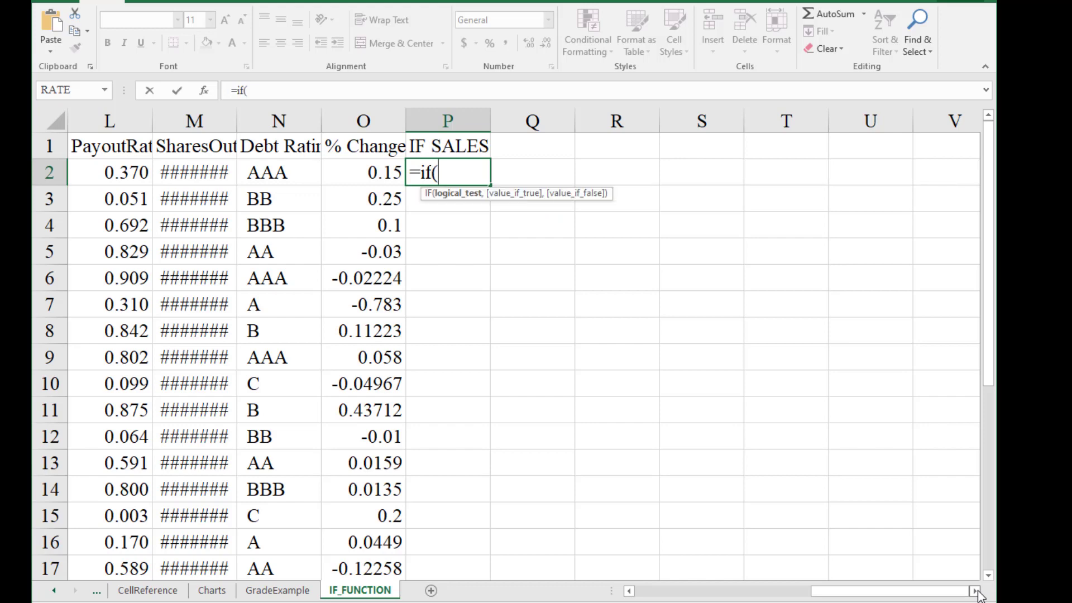
click(629, 591)
click(630, 591)
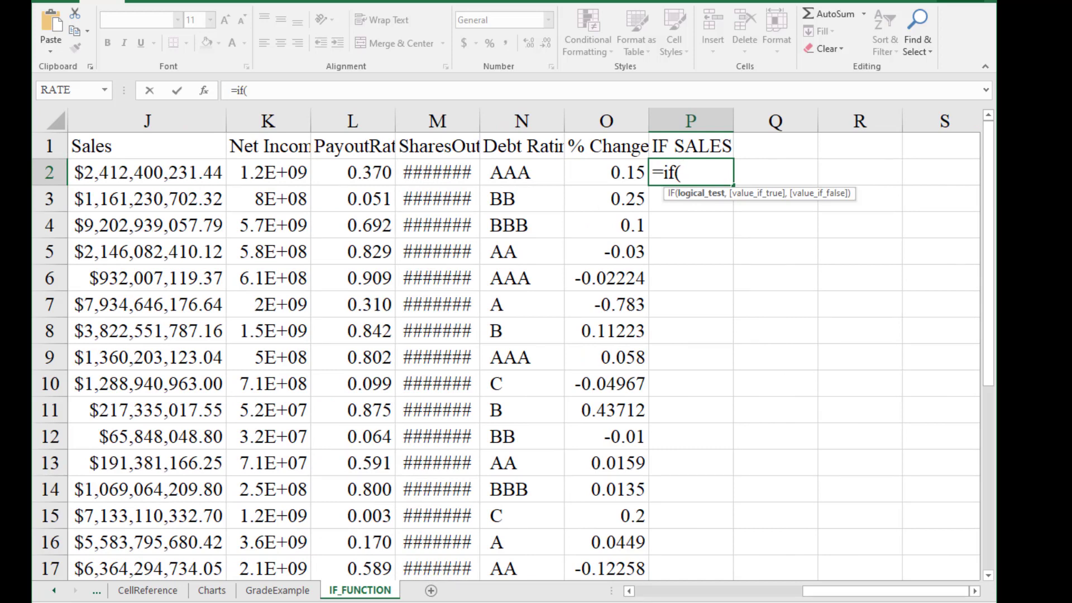
text(J2)
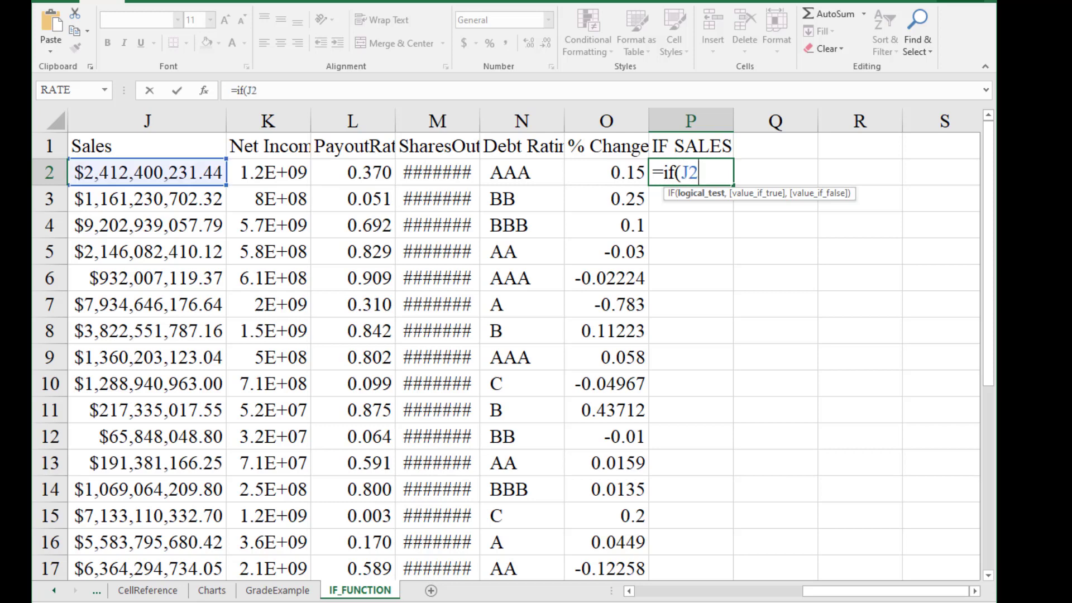
text(>100000)
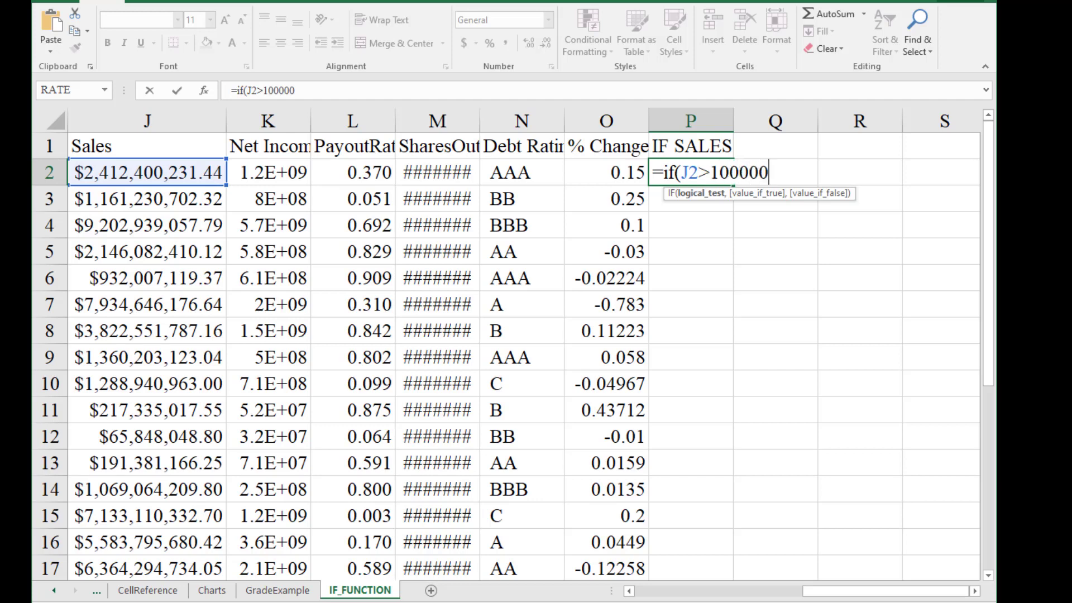
text(0000)
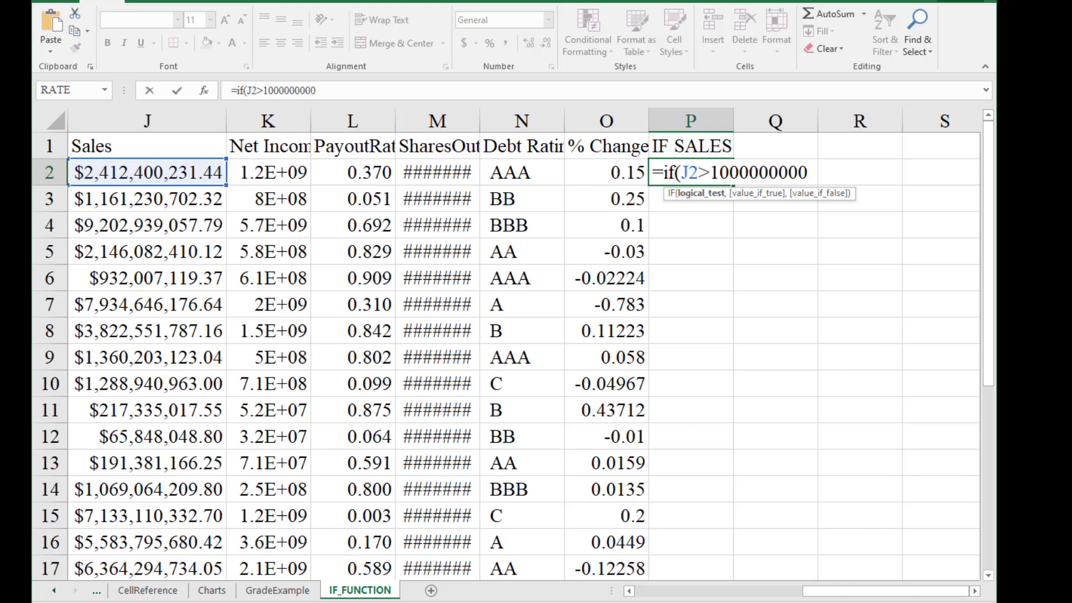
Make P2's IF formula return J2 when the test is true, complete the formula, and format P2 as Currency.
text(,)
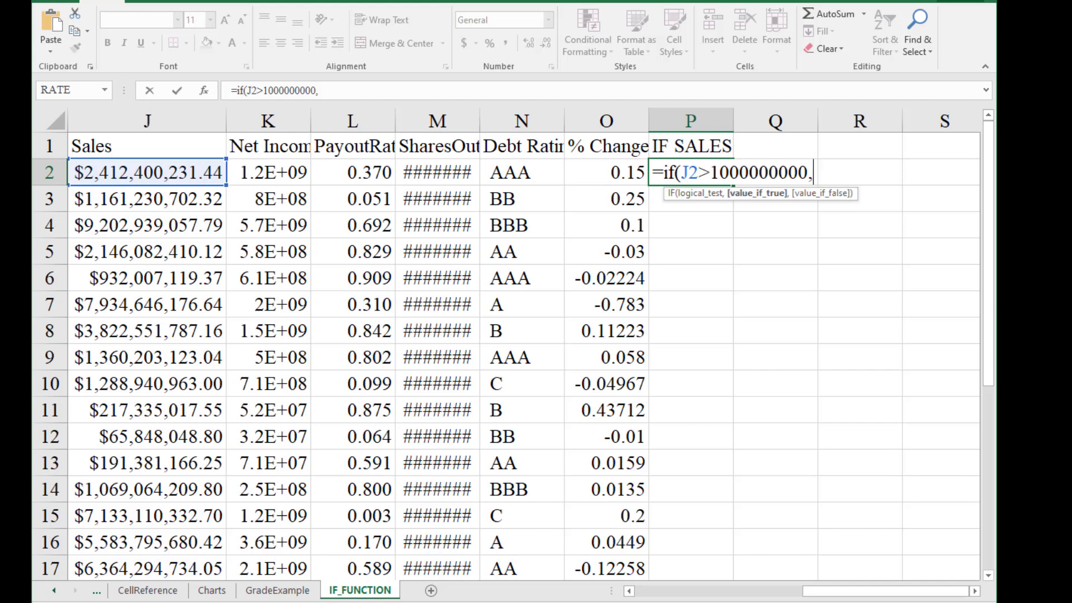
text(J2))
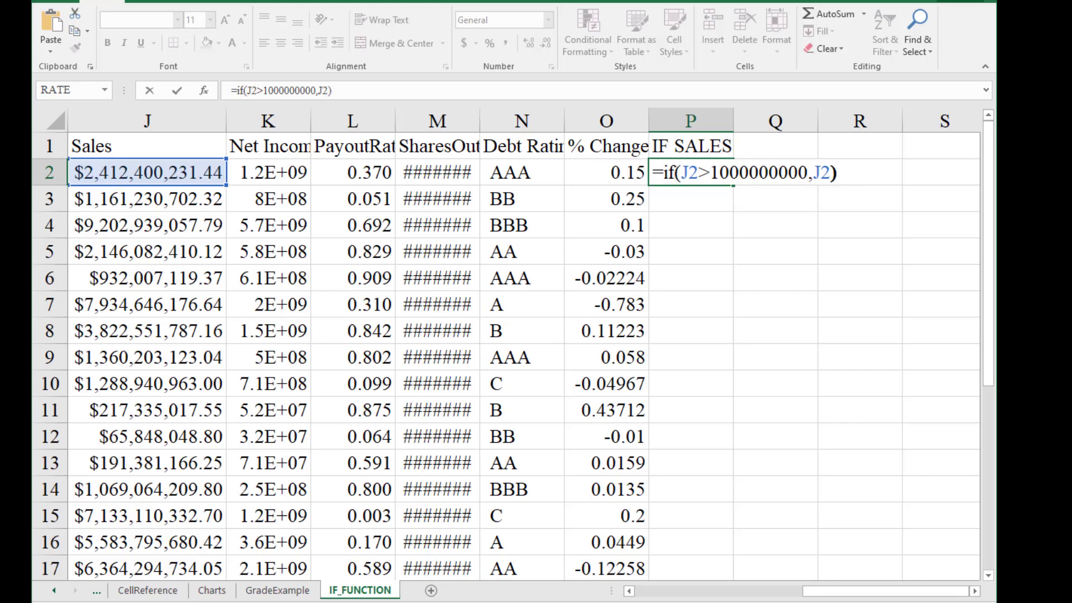
key(Return)
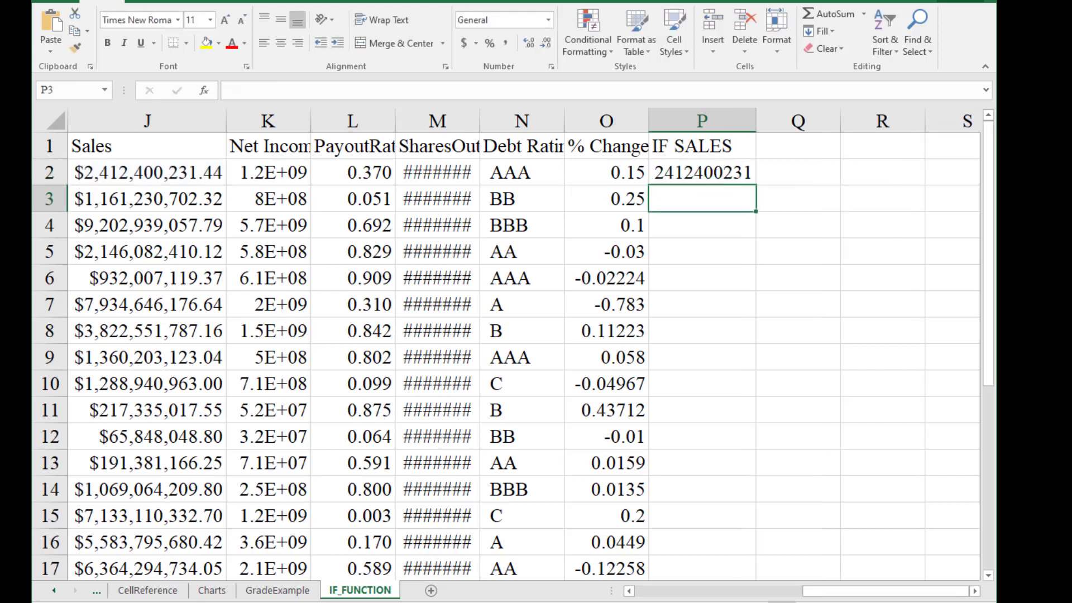
click(702, 172)
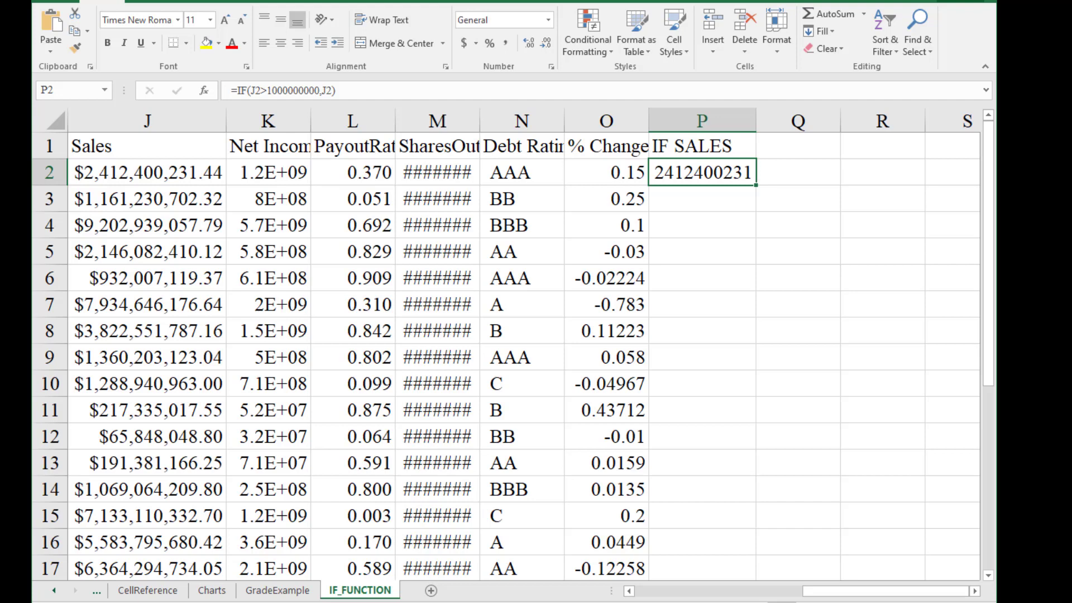
key(ctrl+shift+4)
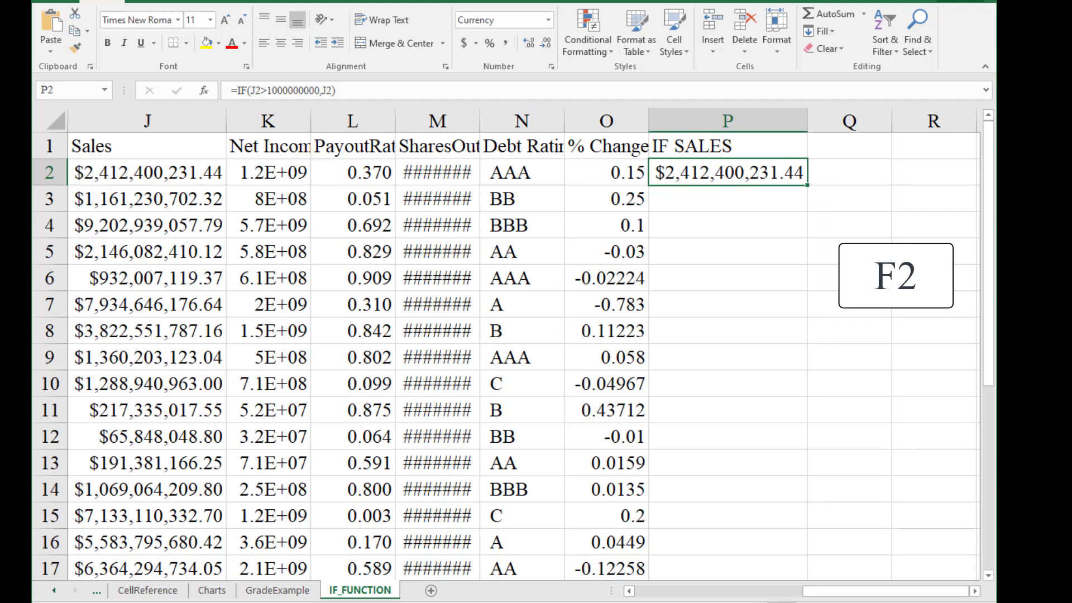
Add LESS THAN $1B without quotation marks as the value-if-false argument in P2 and try to commit the formula.
key(F2)
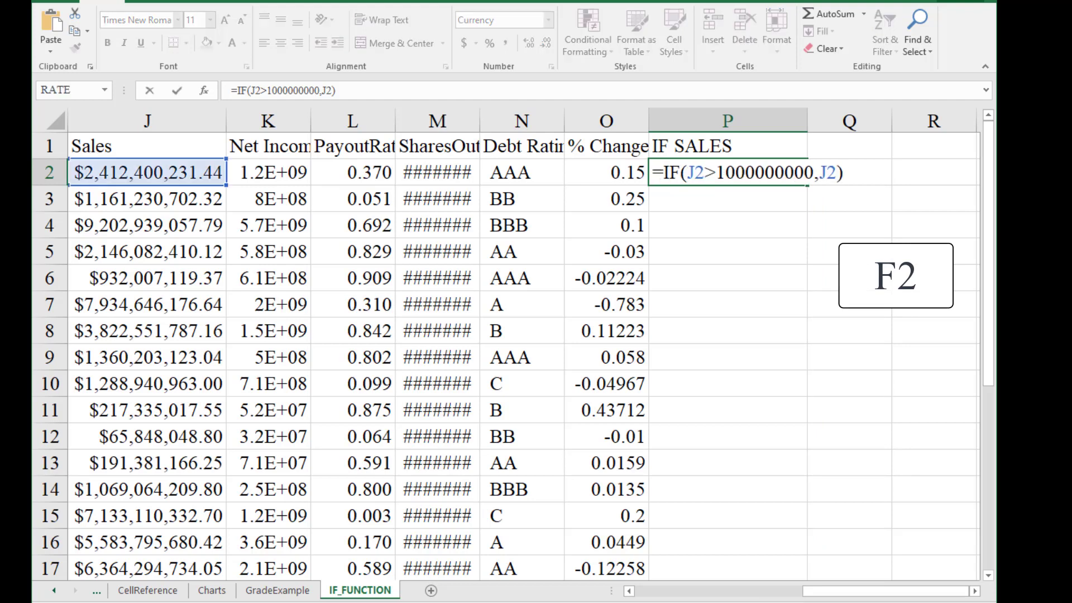
key(Left)
key(Left)
key(Left)
key(Left)
key(Left)
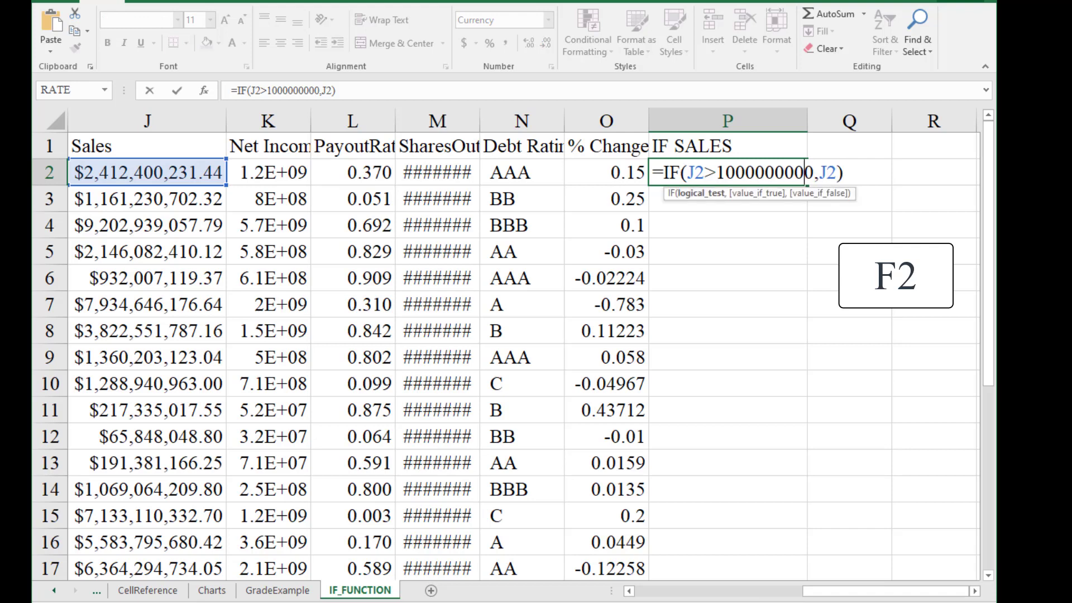
key(Right)
key(Right)
key(Right)
key(Right)
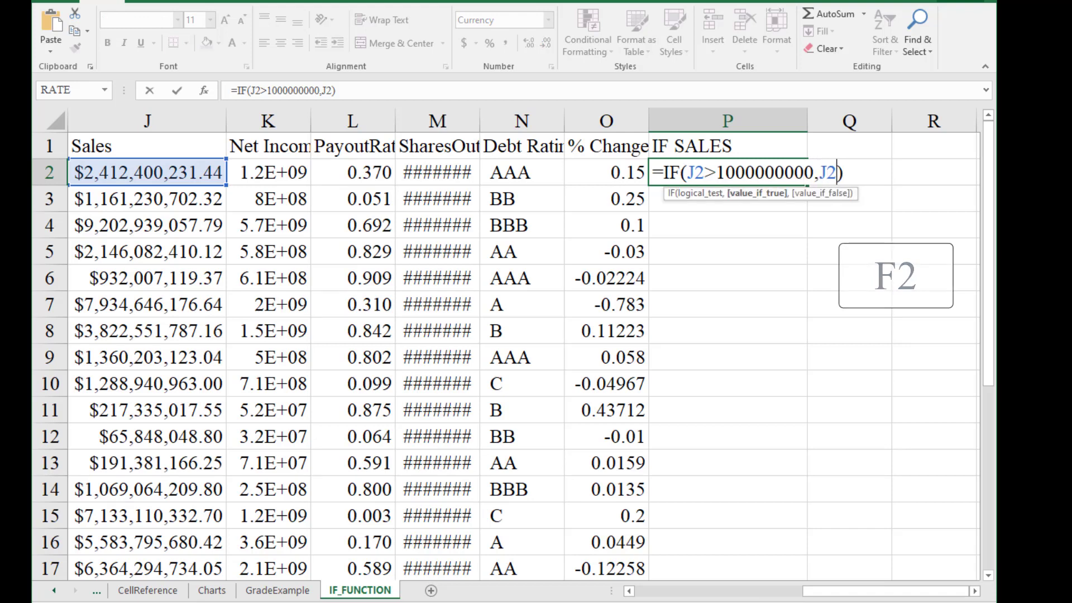
text(,LESS THAN $1B)
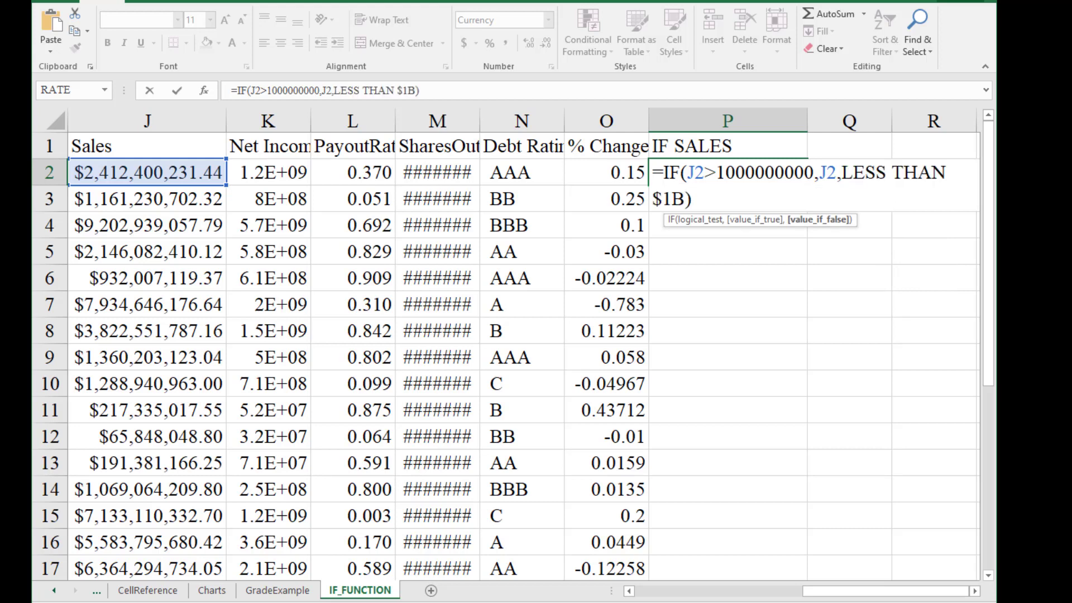
key(ctrl+shift+Left)
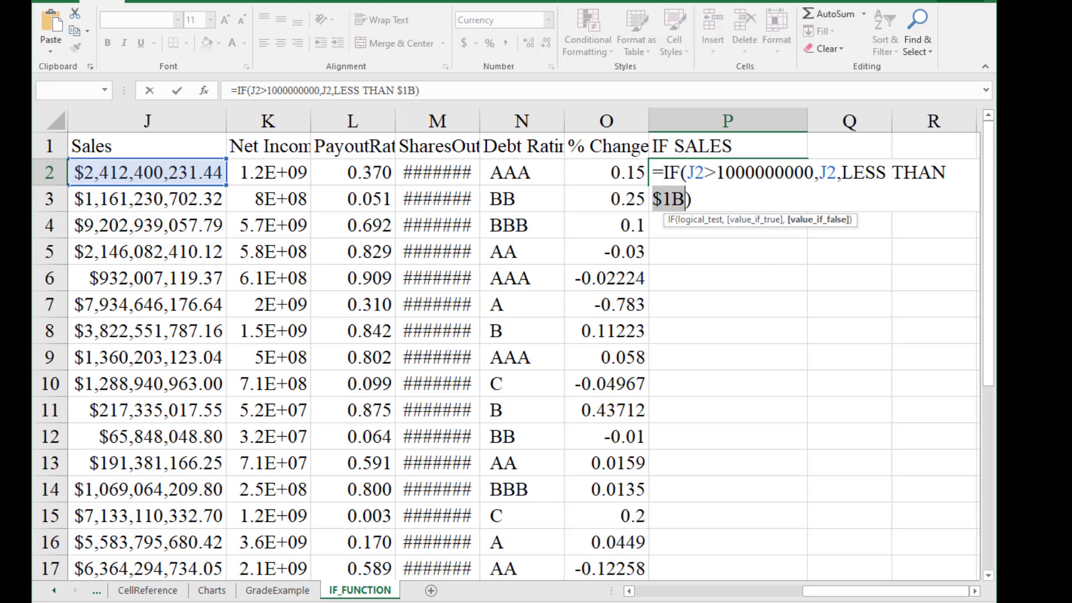
key(Return)
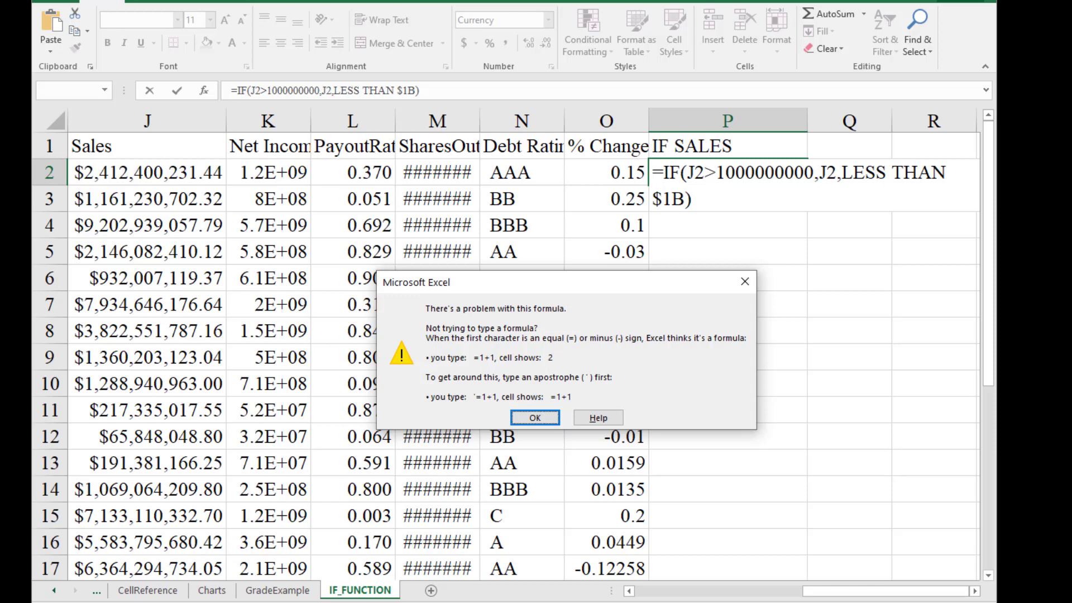
key(Return)
Enclose the LESS THAN $1B argument in double quotation marks and commit the IF formula in P2.
key(Up)
key(Right)
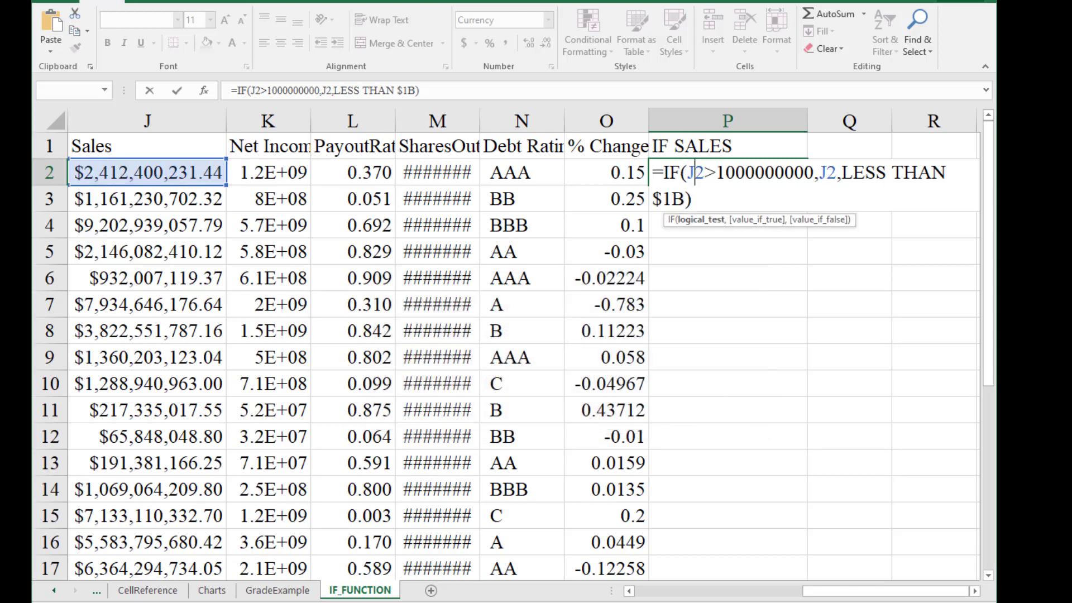
key(Right)
key(Right)
key(Right)
key(Right)
key(Right)
key(Right)
key(Right)
key(Right)
key(Right)
key(Right)
key(Right)
key(Right)
key(Right)
key(Right)
key(Right)
key(Right)
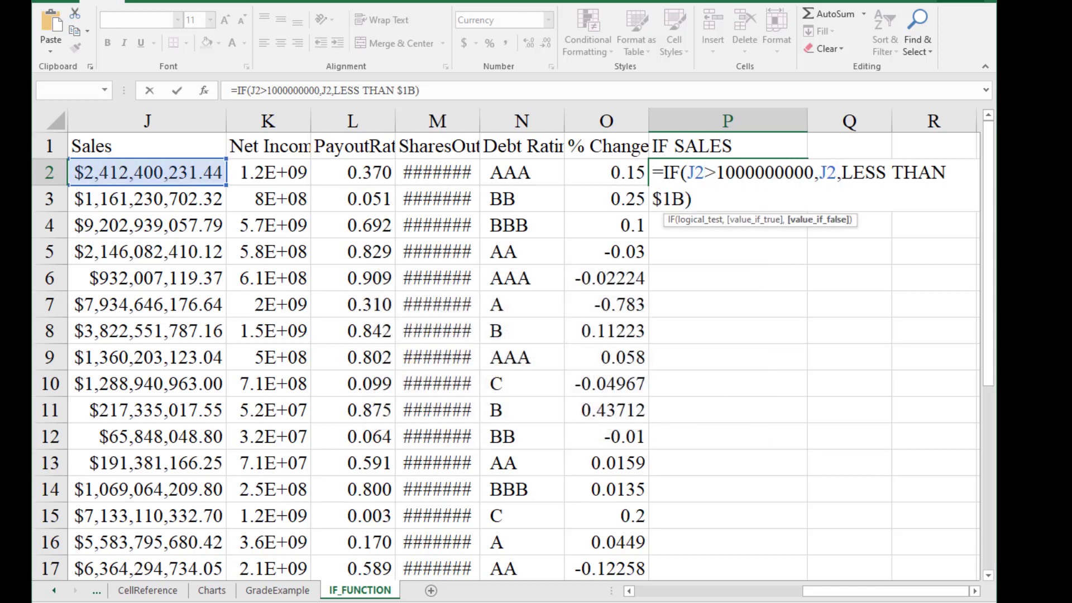
text(")
key(End)
key(Left)
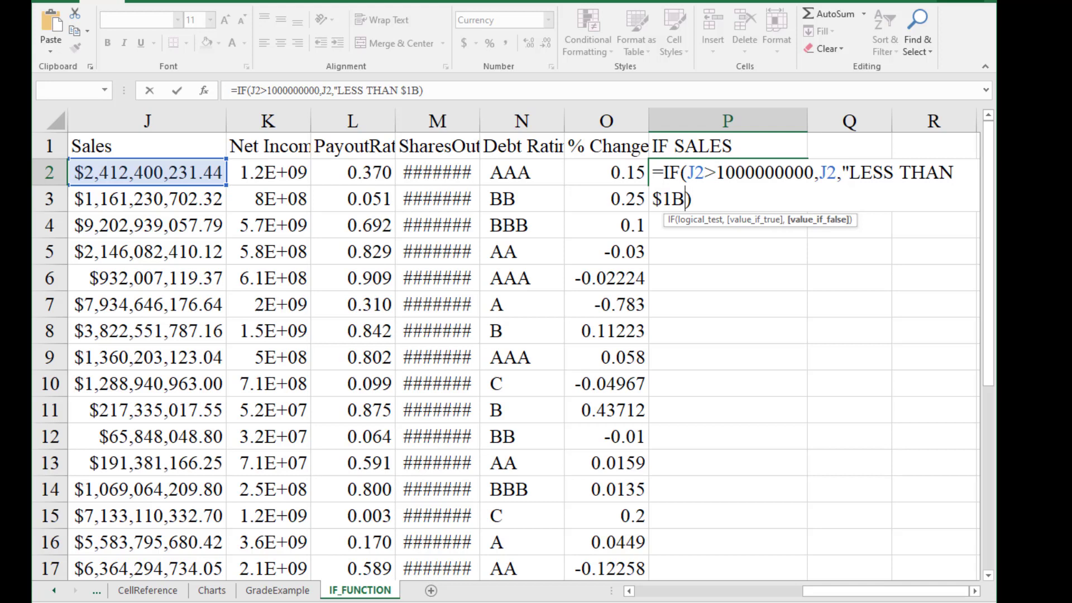
text(")
key(Return)
key(Up)
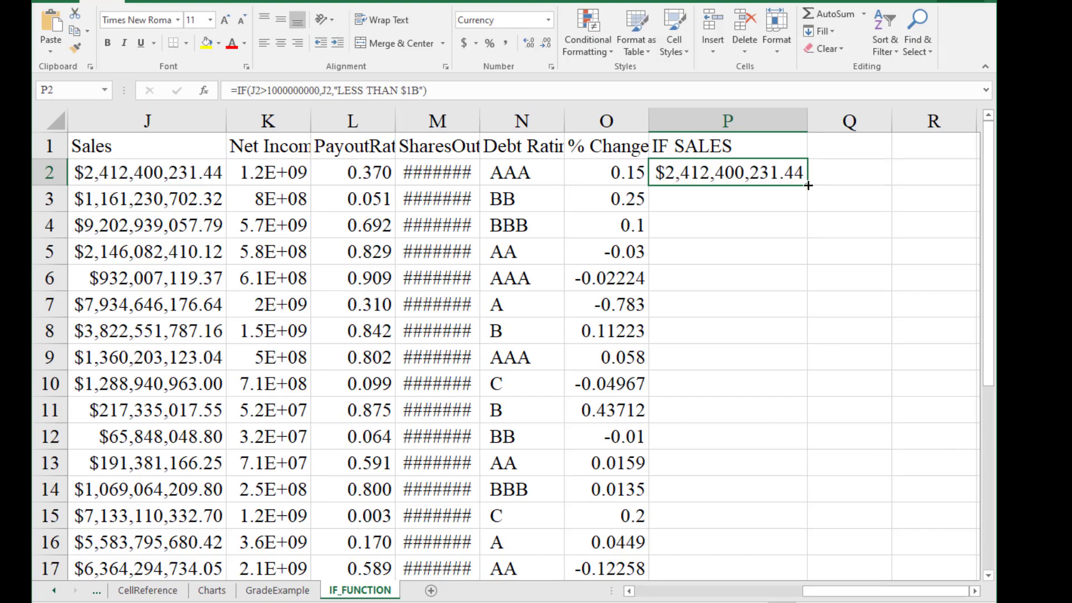
Fill the IF formula from P2 down to P27, and undo the fill.
mouse_move(807, 186)
mouse_down()
mouse_move(793, 582)
mouse_move(775, 495)
mouse_move(782, 526)
mouse_up()
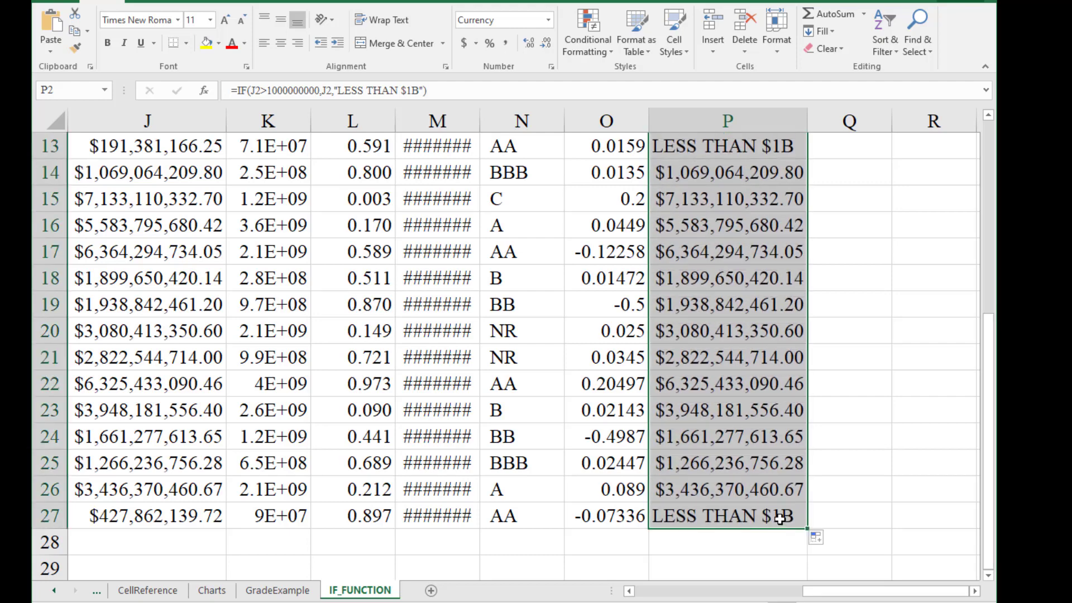
key(ctrl+z)
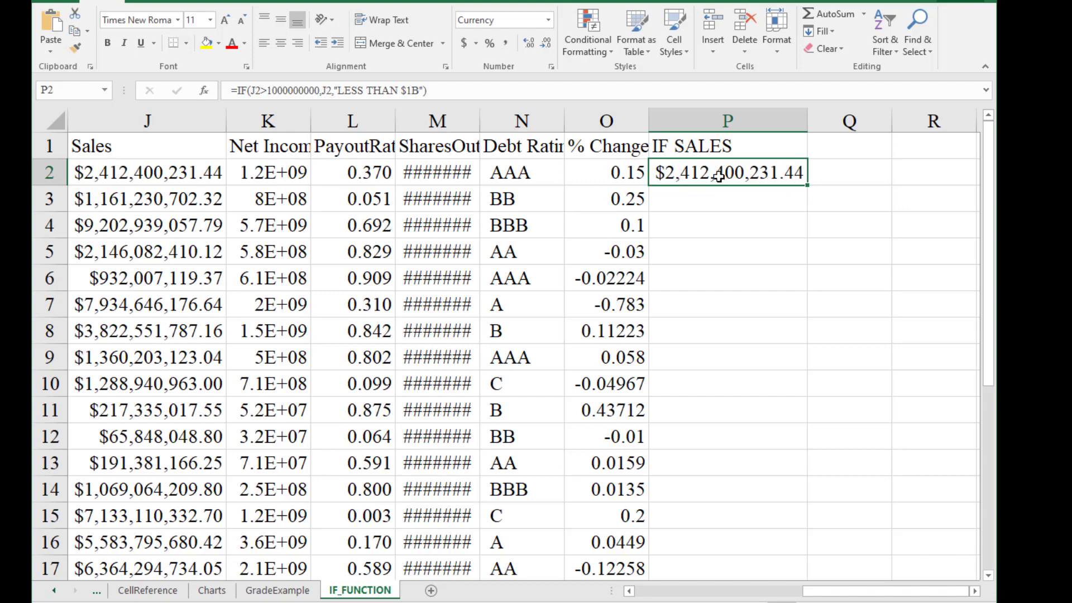
scroll(629, 175, down, 1)
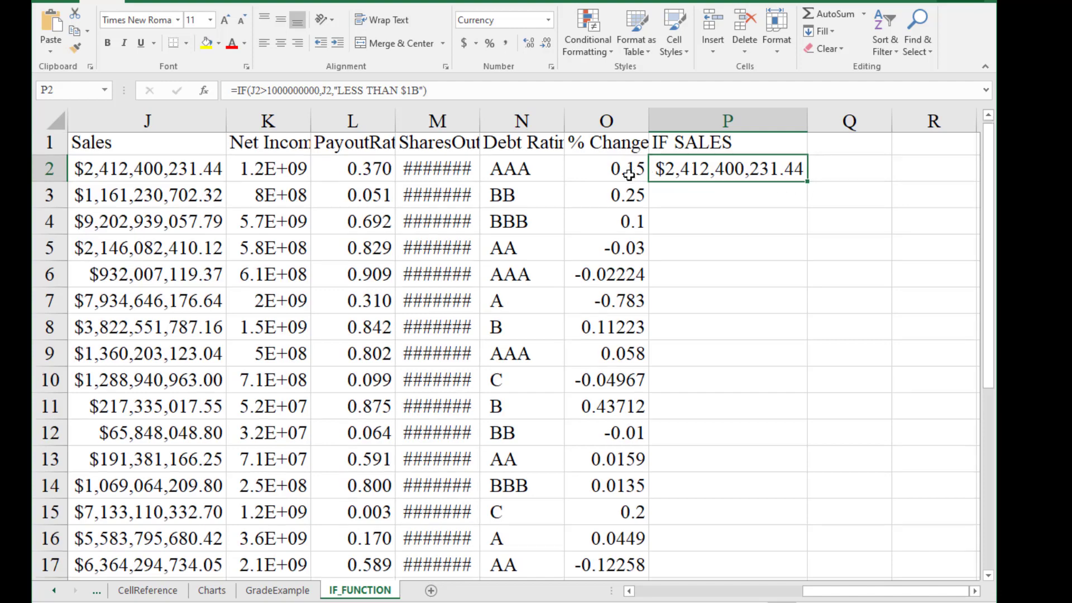
scroll(629, 173, up, 1)
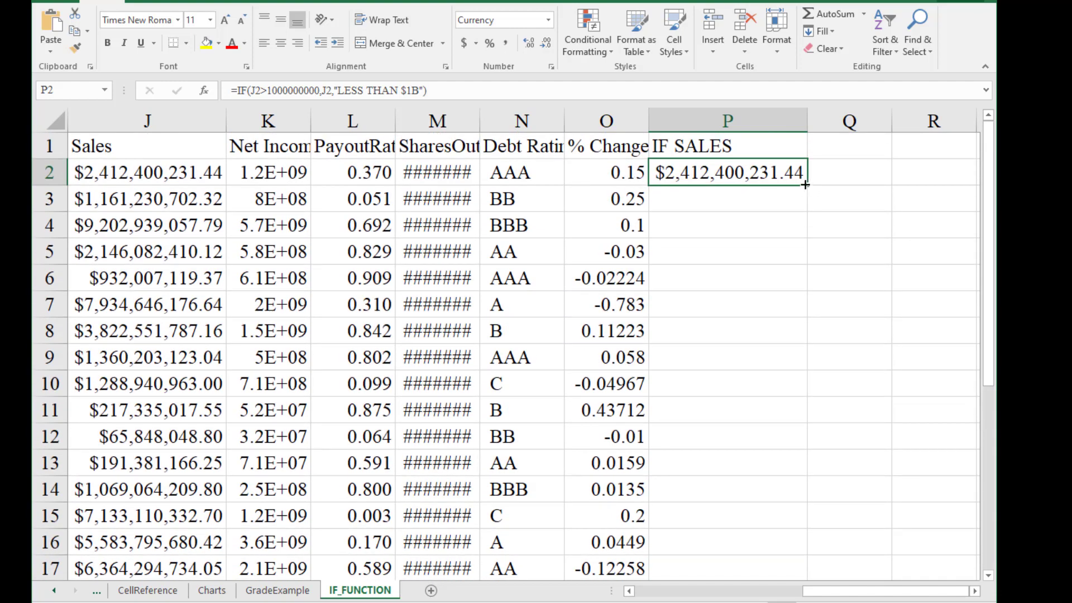
scroll(805, 184, down, 3)
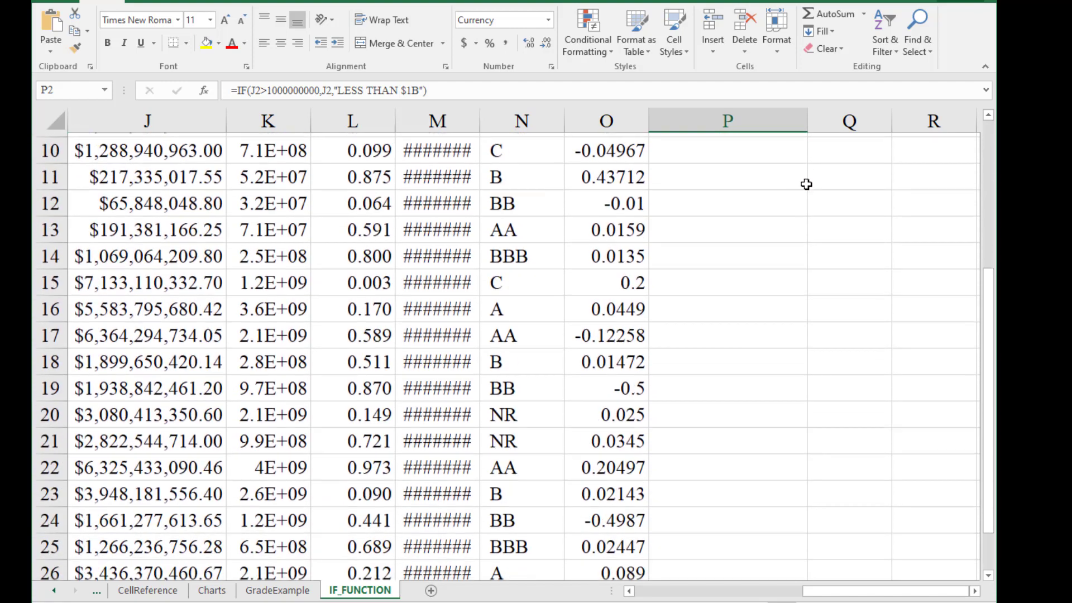
scroll(806, 184, down, 1)
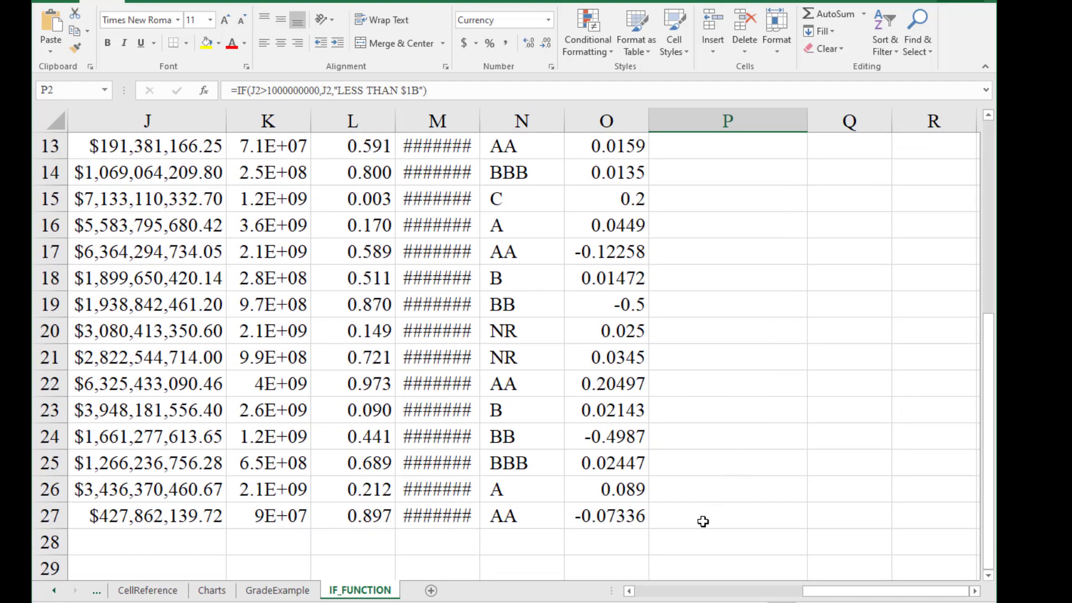
scroll(677, 517, up, 3)
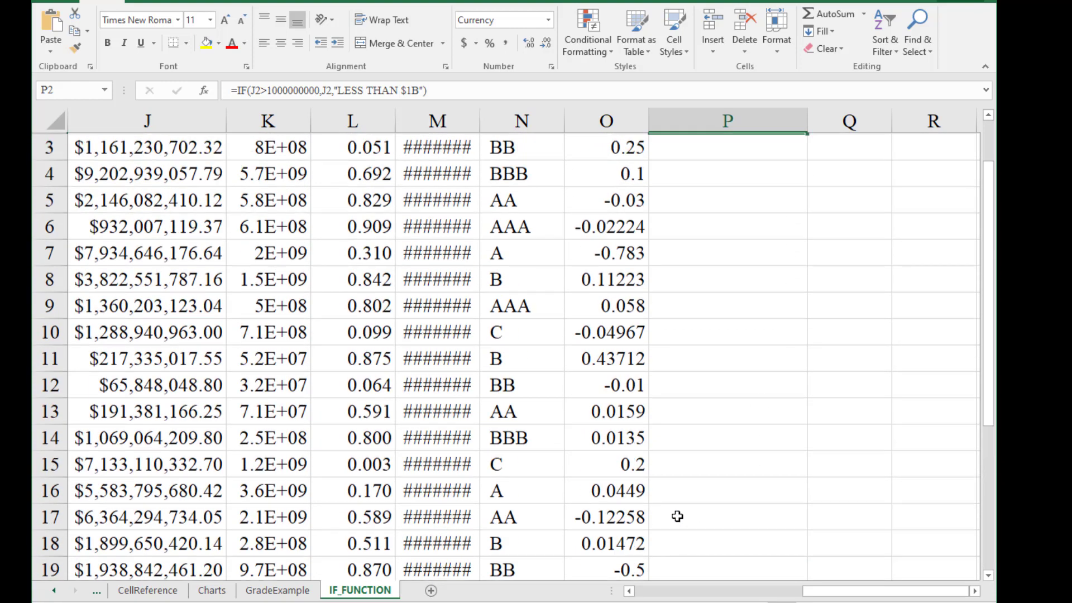
scroll(677, 516, up, 1)
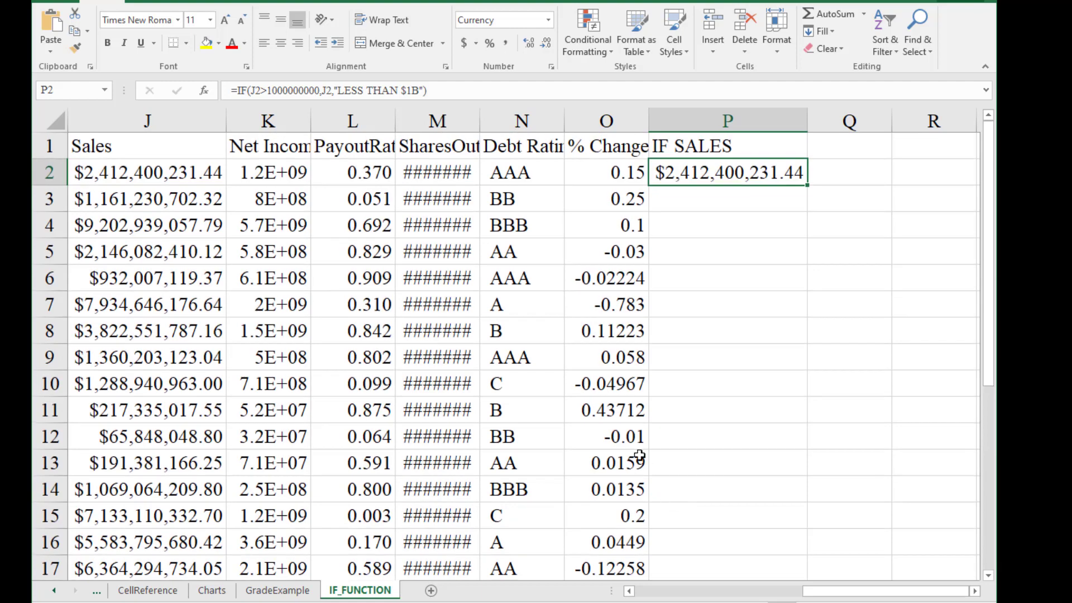
Fill P2's IF formula down the IF SALES column through P27 in one go.
double_click(807, 184)
scroll(834, 232, down, 5)
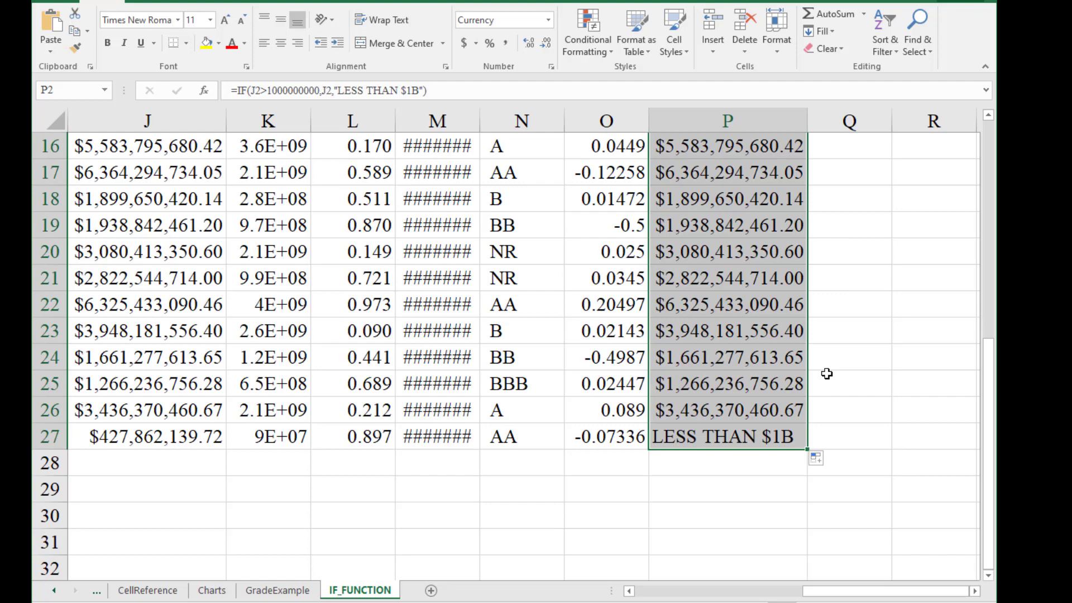
scroll(826, 374, up, 5)
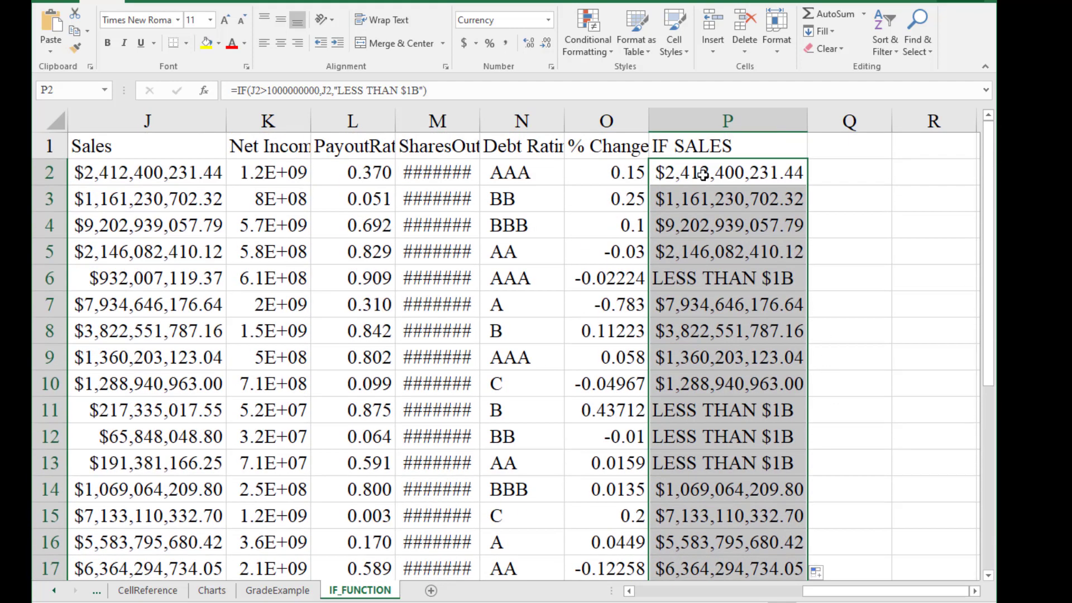
Examine the copied IF formula in P6 and which Sales cell it references, leaving the formula unedited.
click(703, 174)
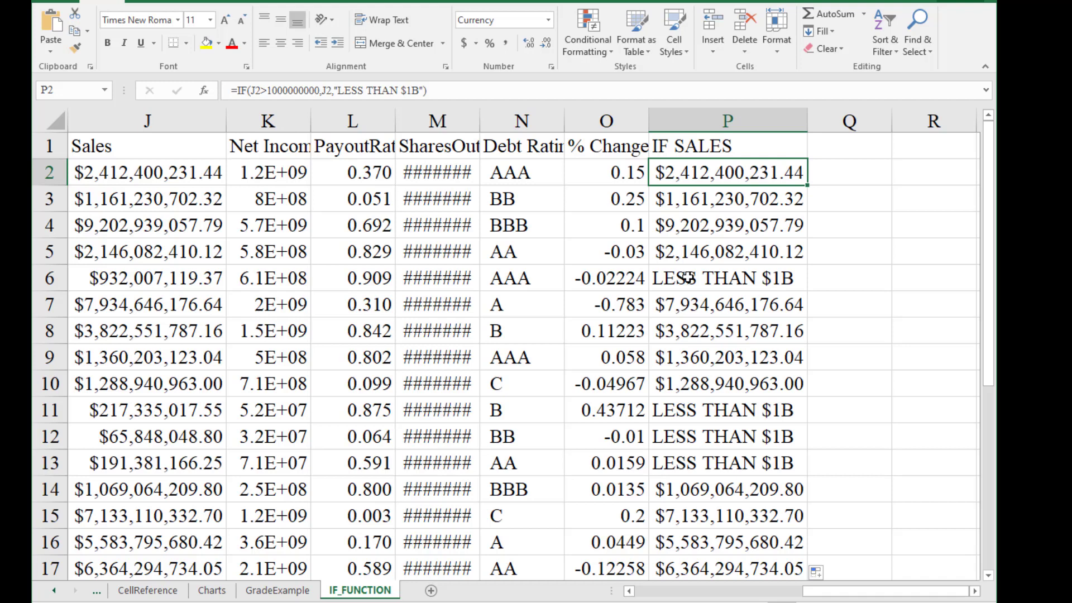
key(Down)
key(Down)
key(Down)
key(Down)
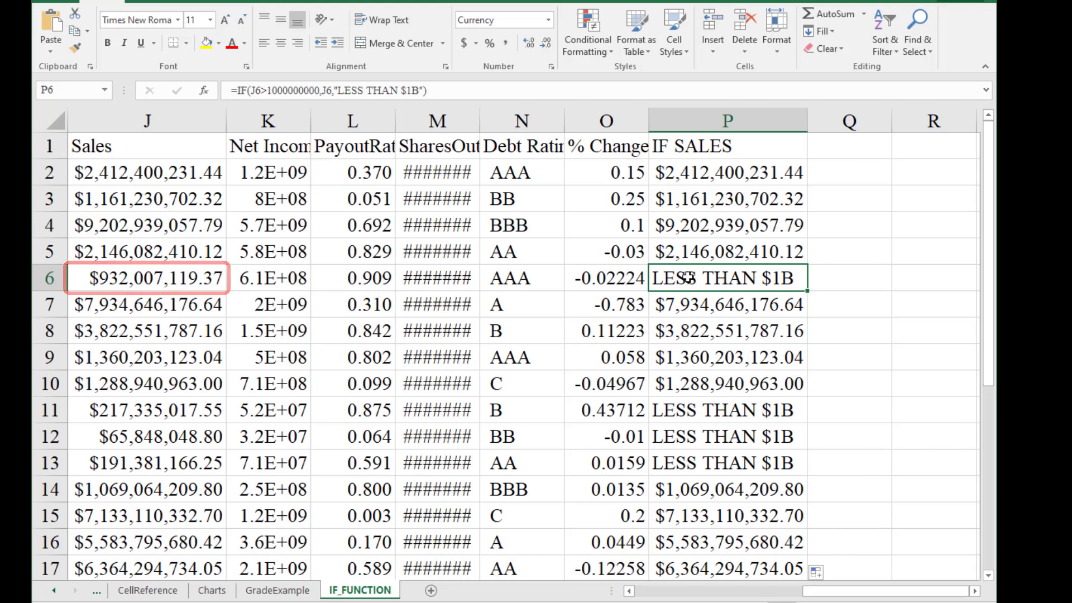
key(F2)
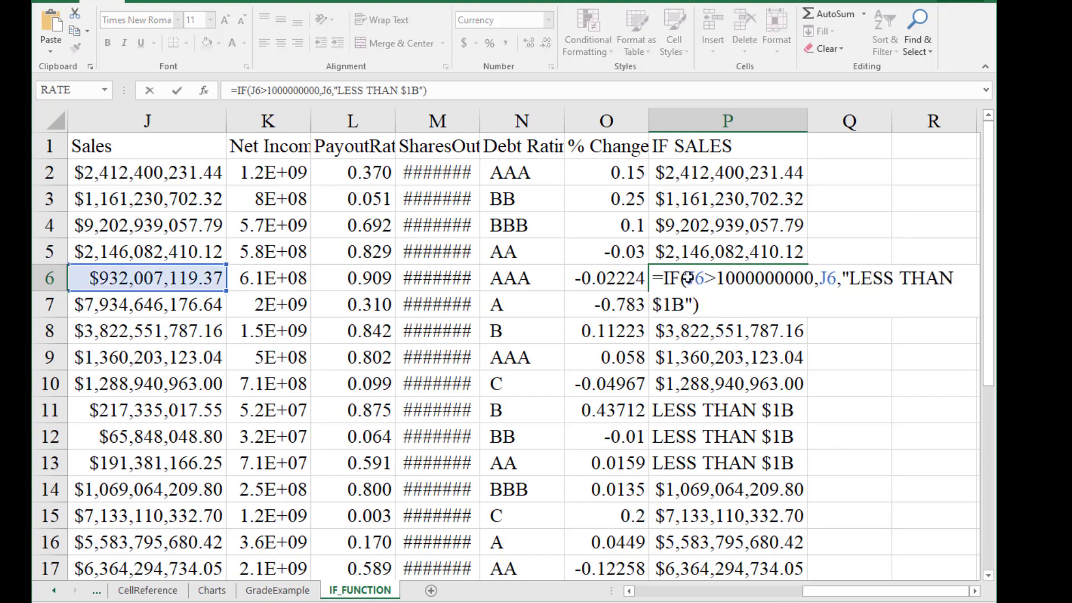
key(Escape)
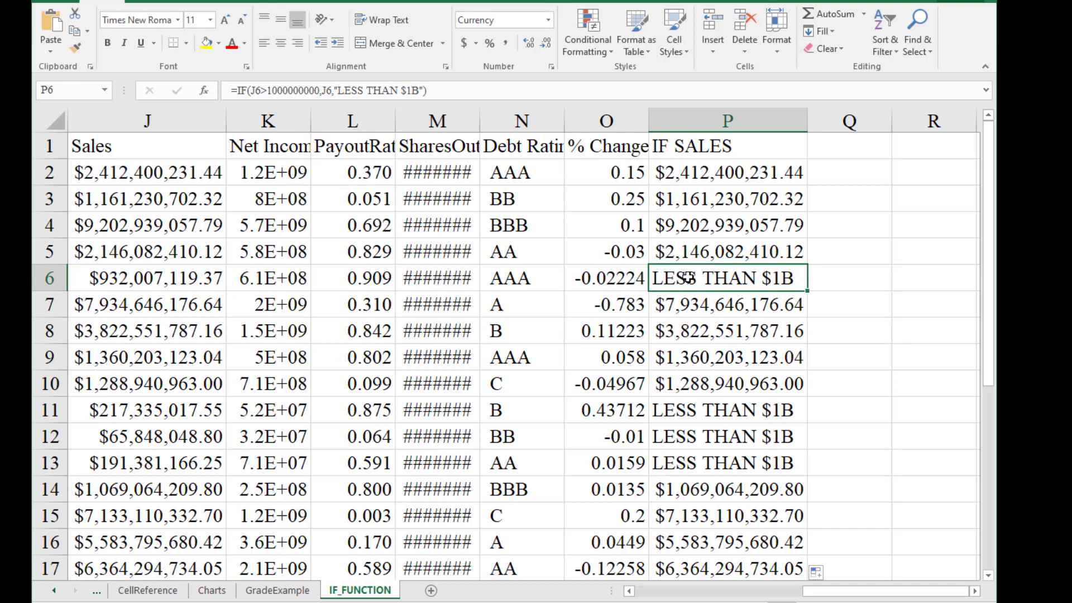
Enter the heading DIVIDENDS PAID in Q1, beside the IF SALES heading.
key(ctrl+Up)
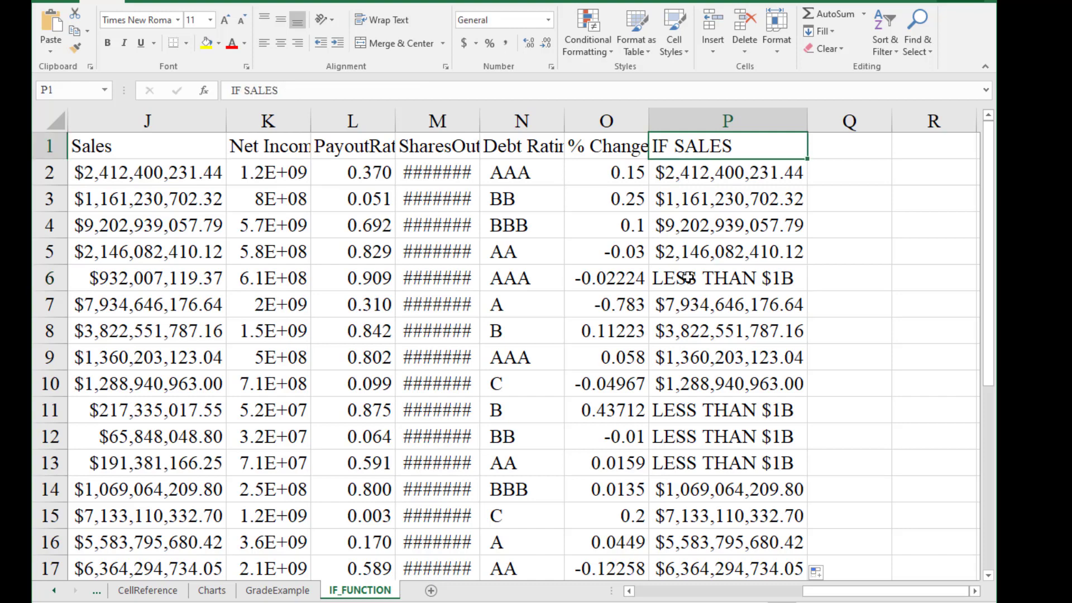
key(Right)
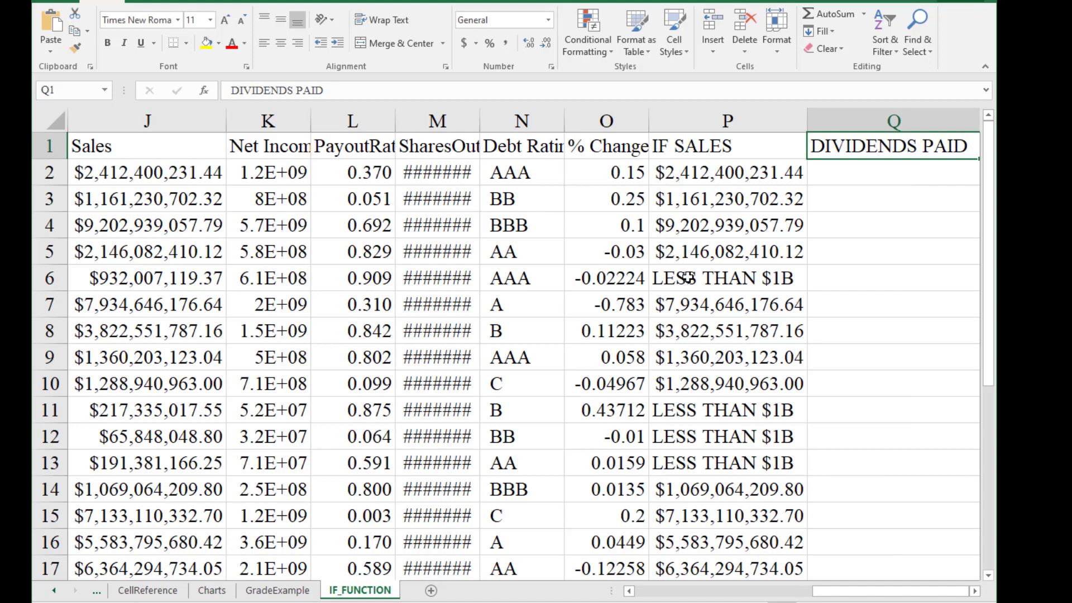
Begin an IF formula in Q2 whose logical test checks whether the payout ratio in L2 is greater than 0.10.
key(Down)
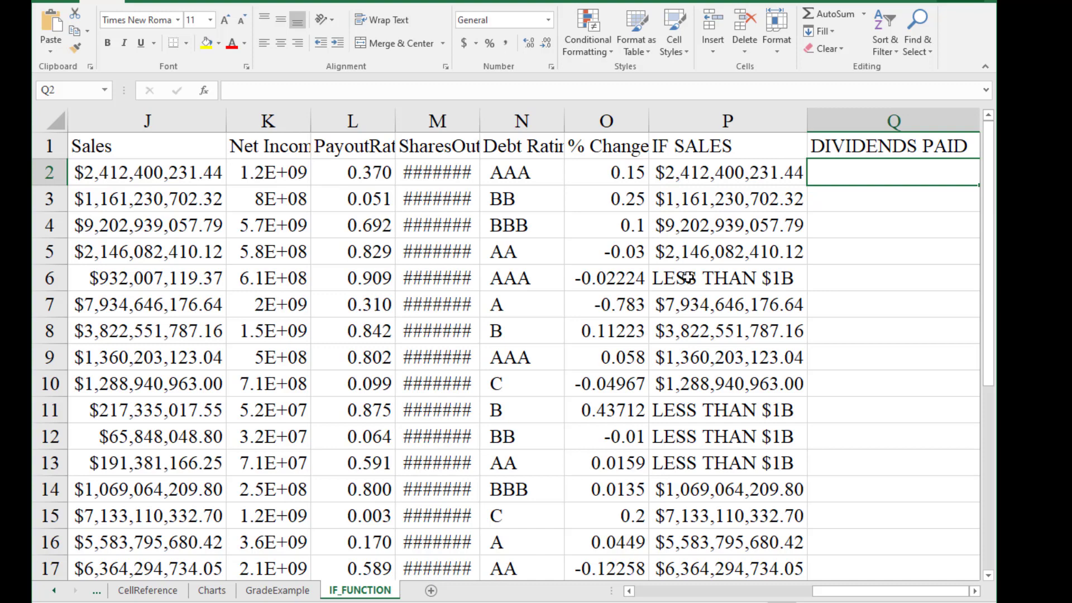
text(=)
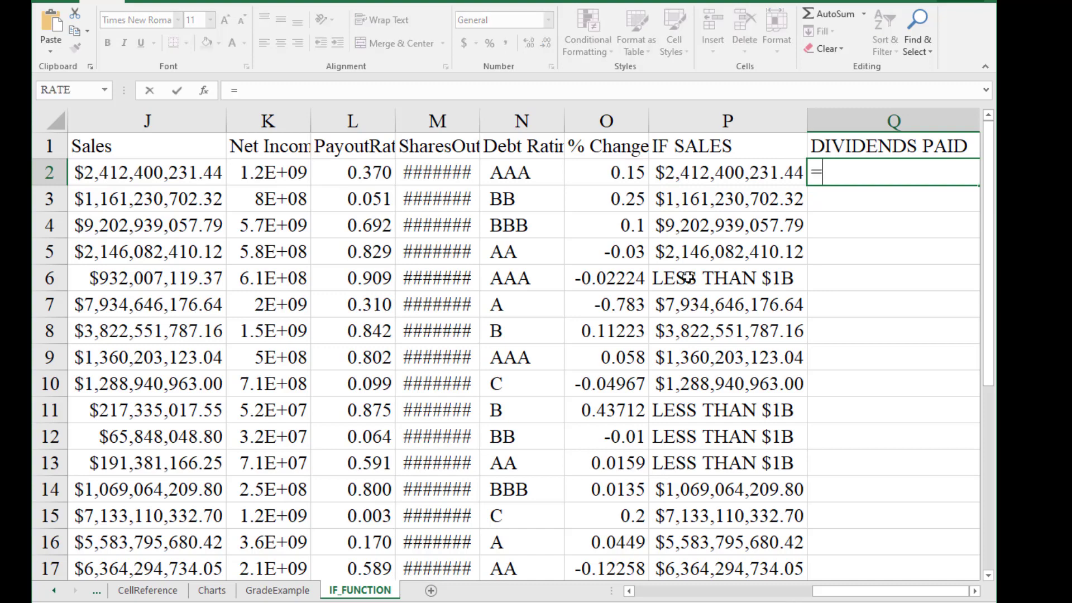
click(974, 591)
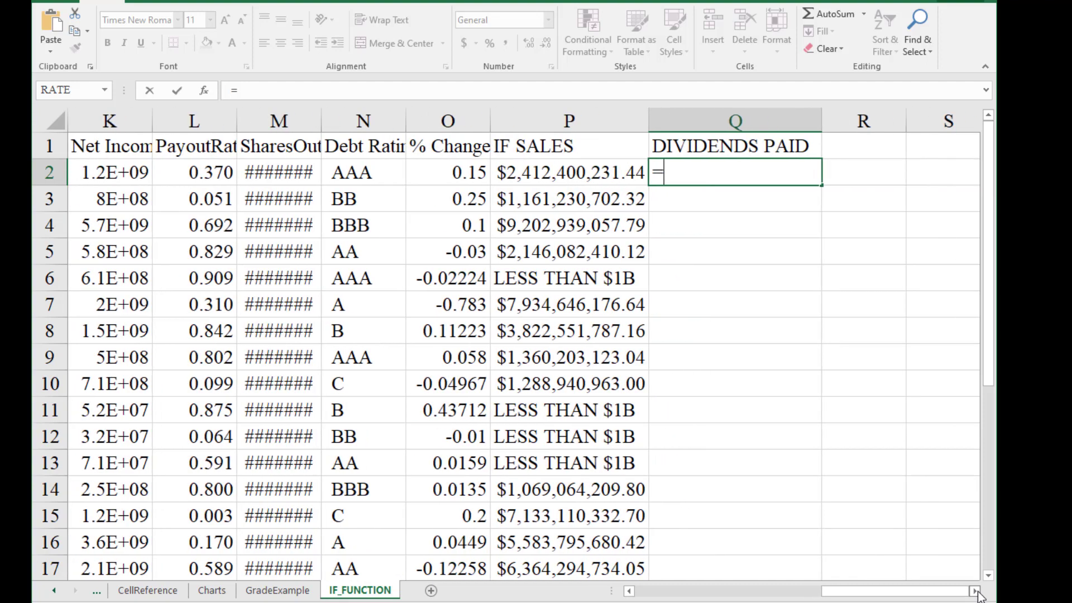
text(IF()
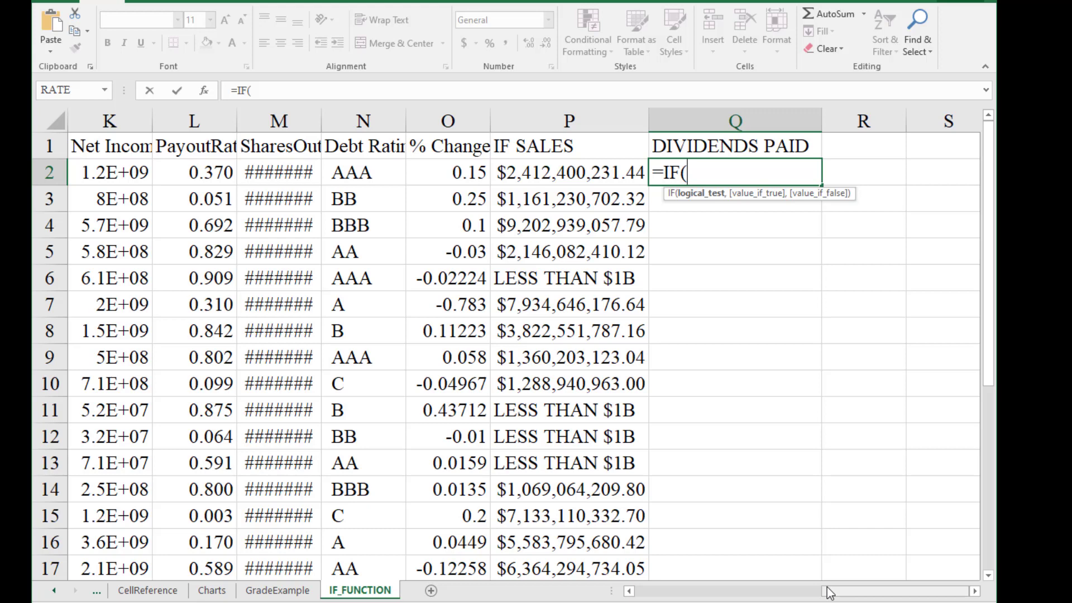
text(L)
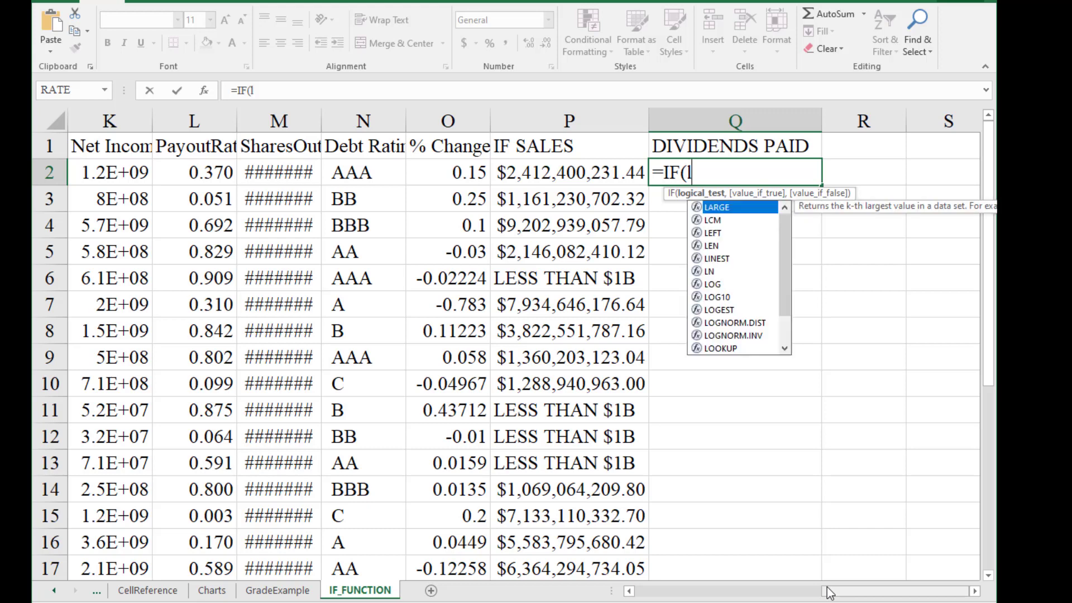
key(BackSpace)
text(L2)
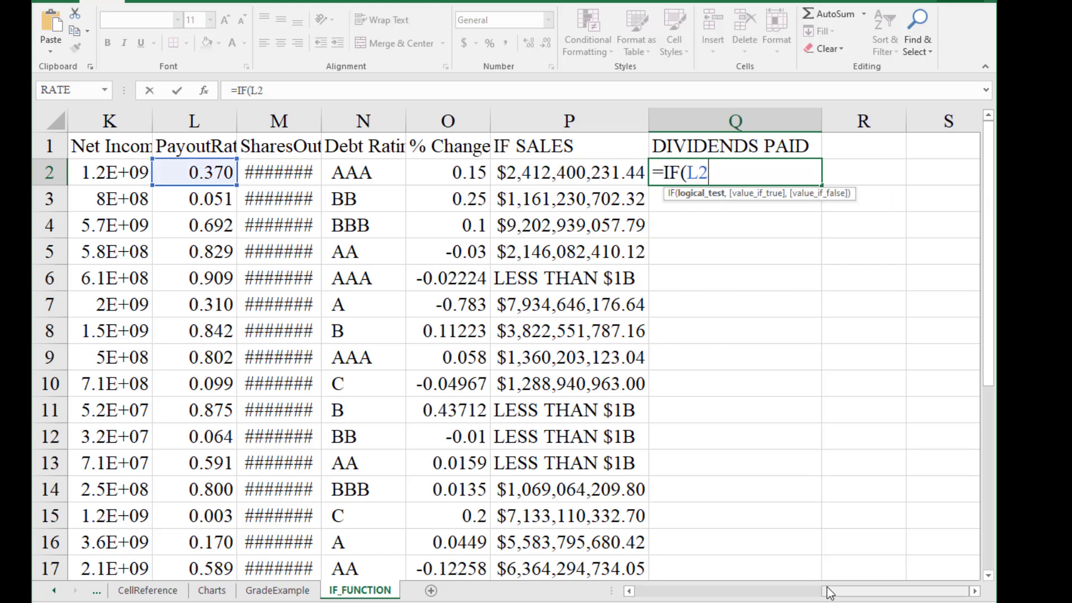
text(>0.10)
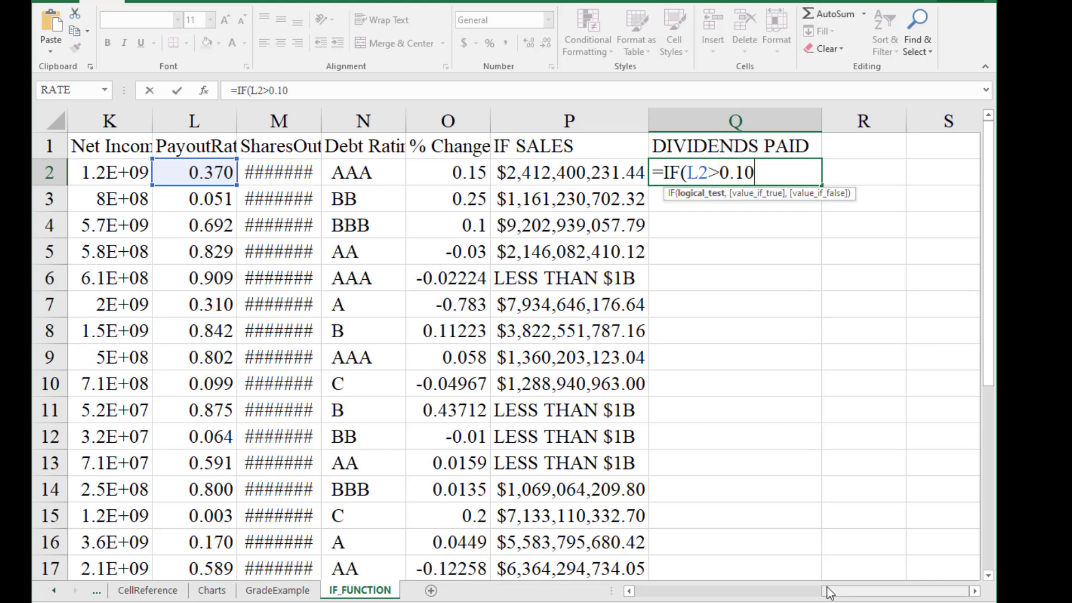
Complete Q2's IF formula with K2*L2 as the true value and "LESS THAN 10%" as the false value.
text(,)
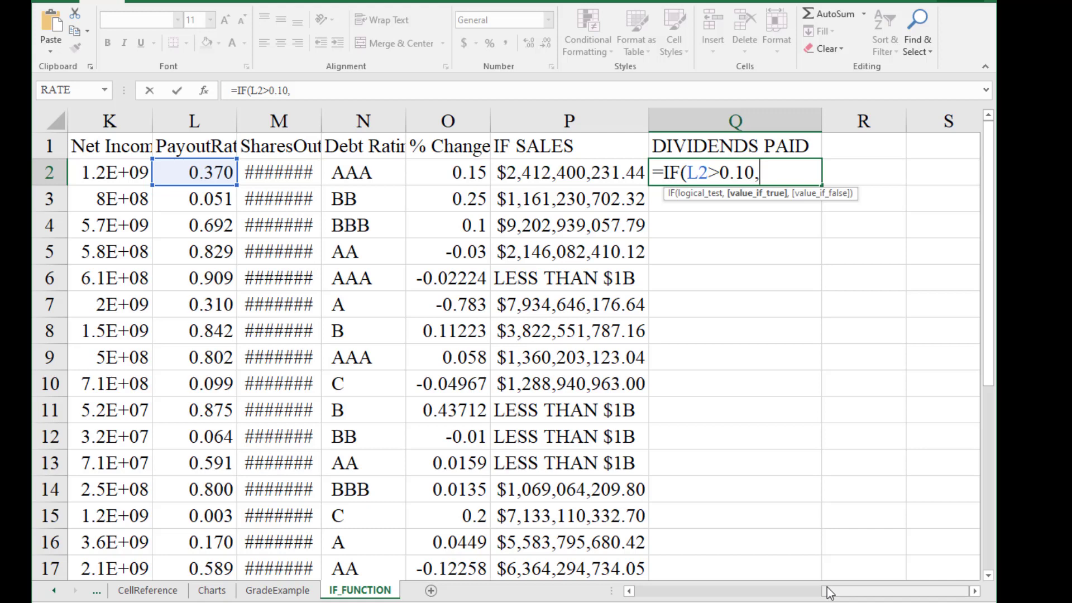
text(K2)
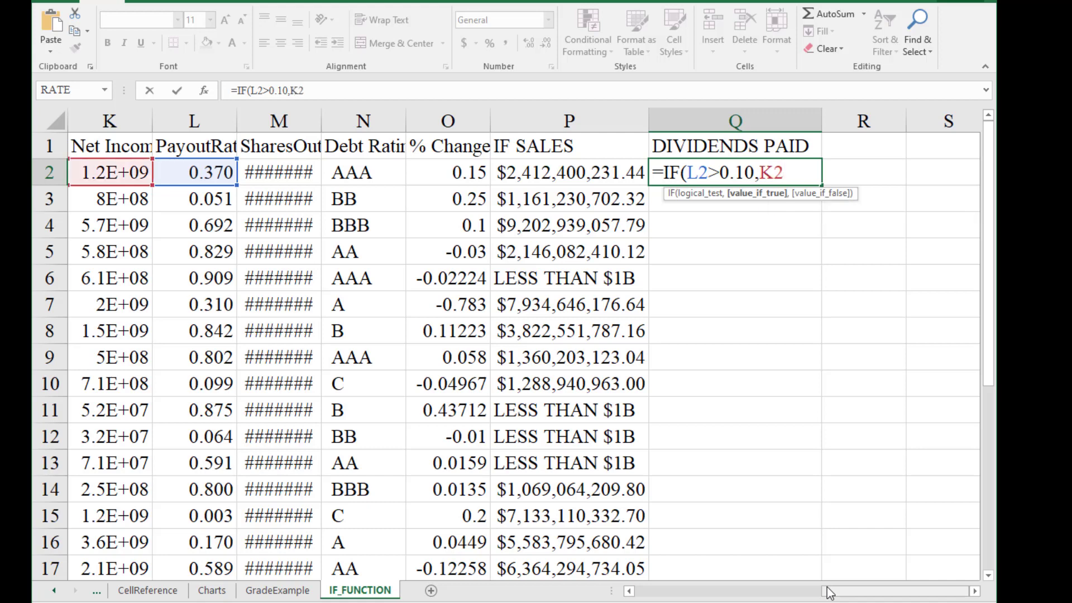
text(*L2)
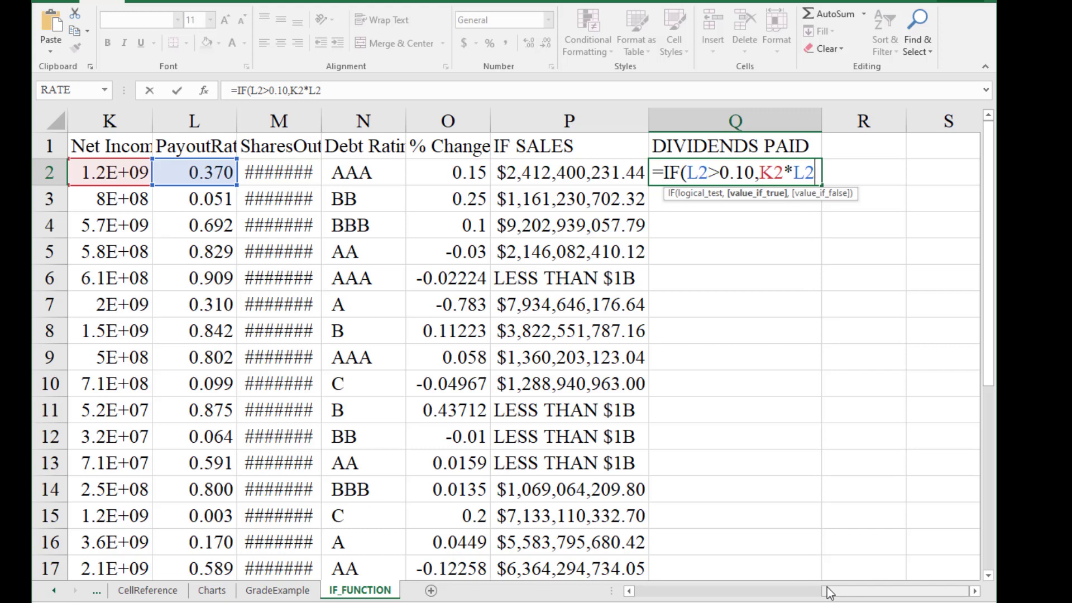
text(,)
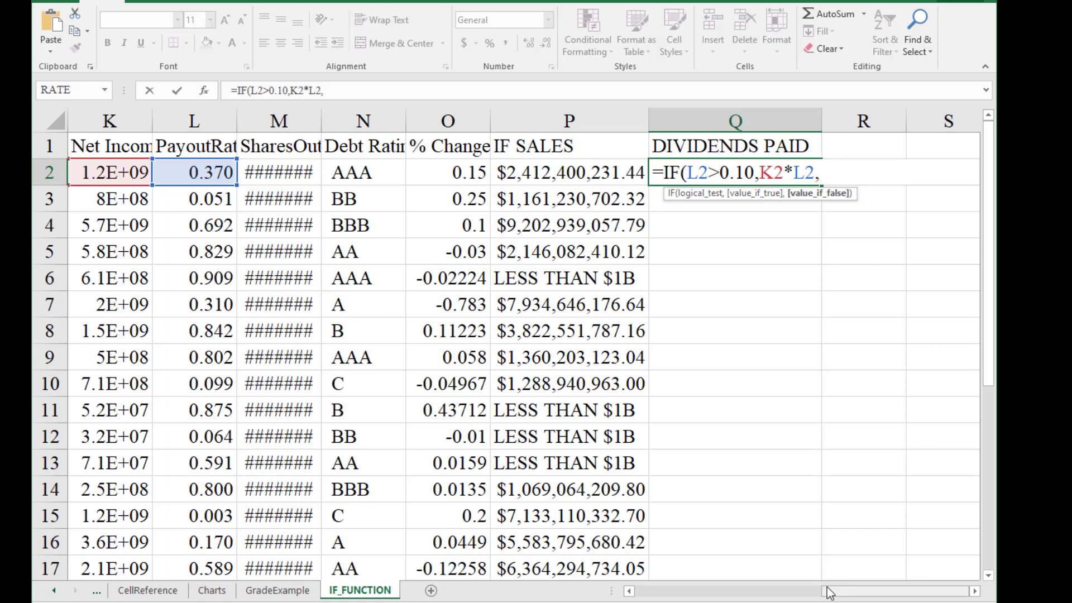
text("LESS THAN 10%"))
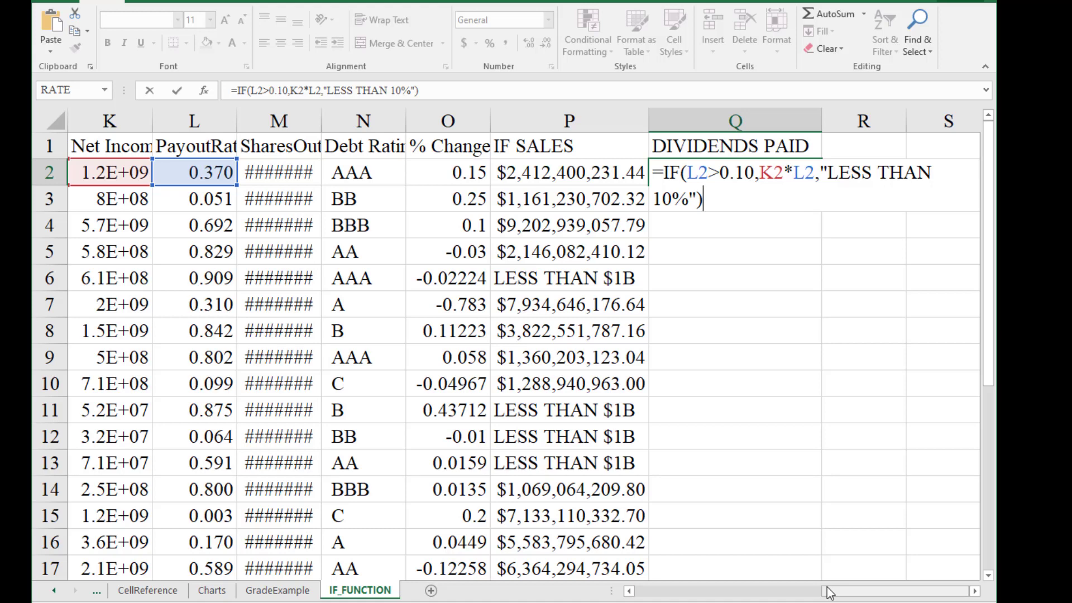
key(Return)
key(Up)
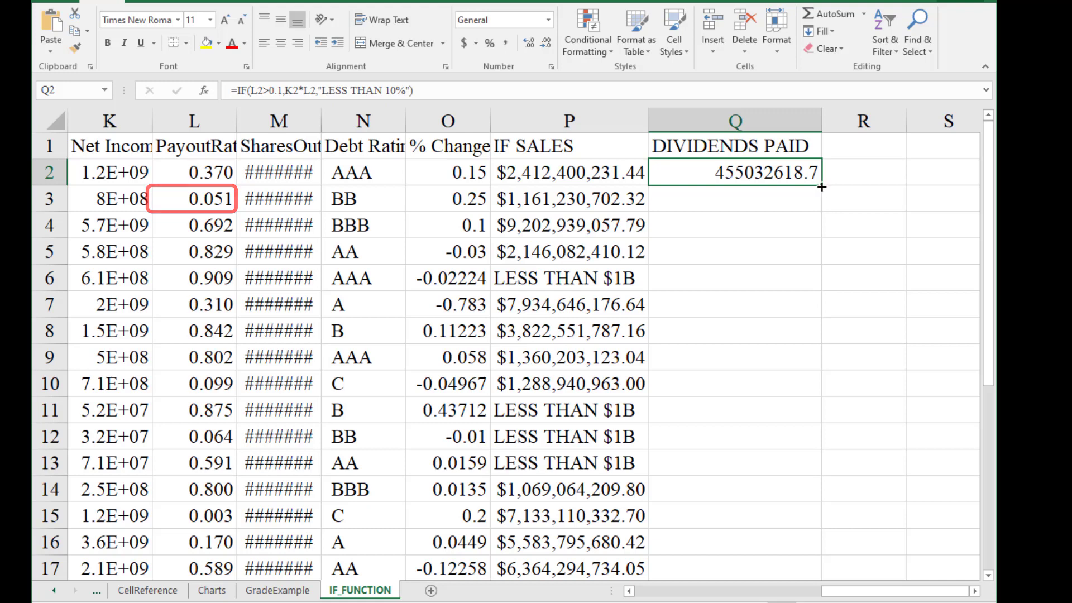
Fill Q2's IF formula down to Q3 and on through the remaining rows of the DIVIDENDS PAID column.
drag(821, 188, 820, 213)
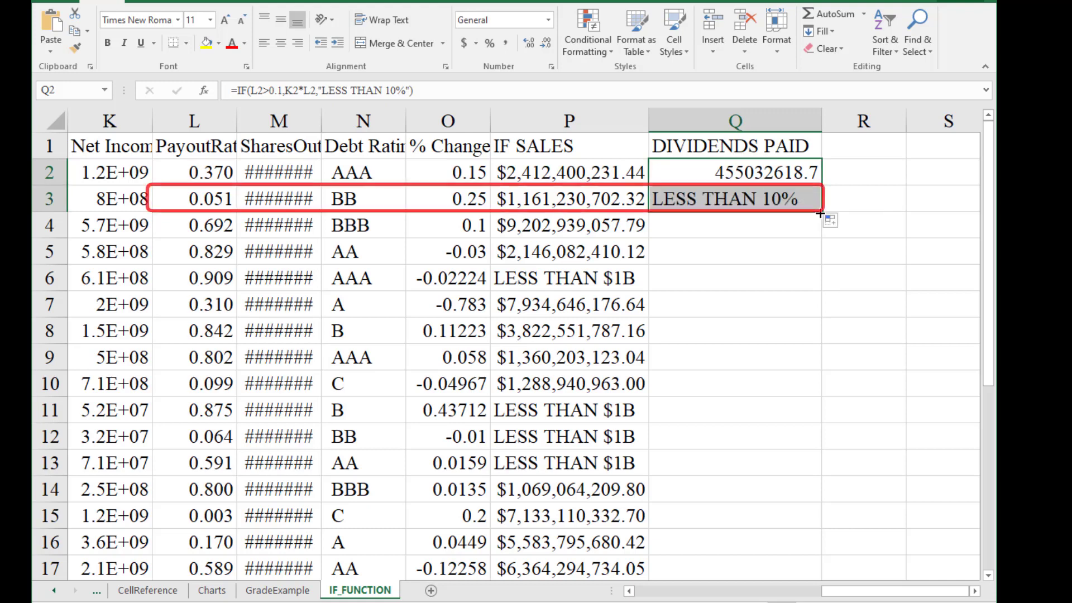
double_click(819, 214)
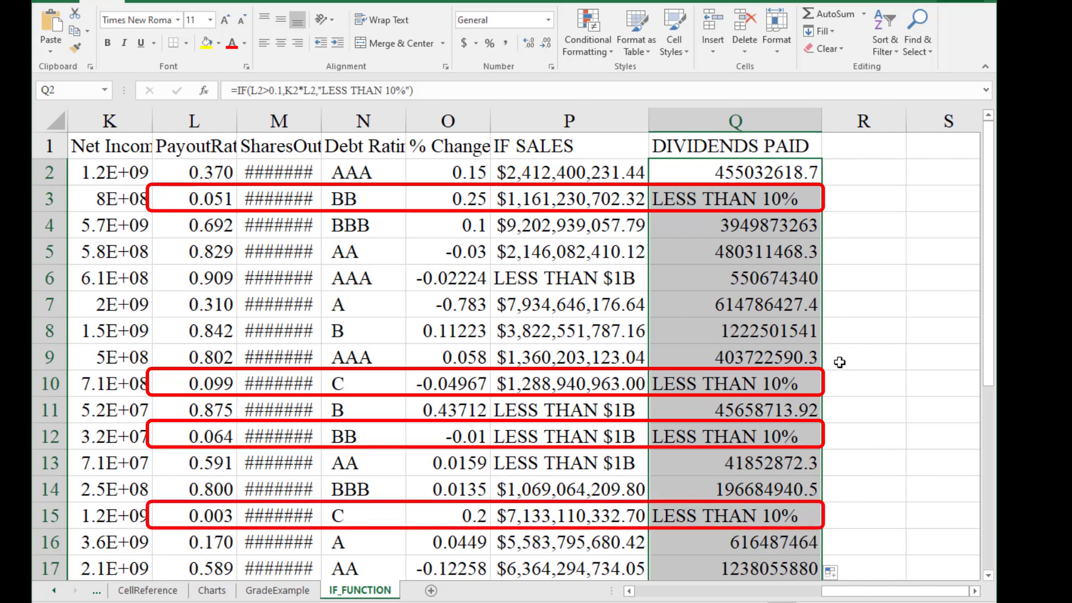
Examine the IF formula in Q2, going through its logical test and its true-value argument without changing them.
click(741, 178)
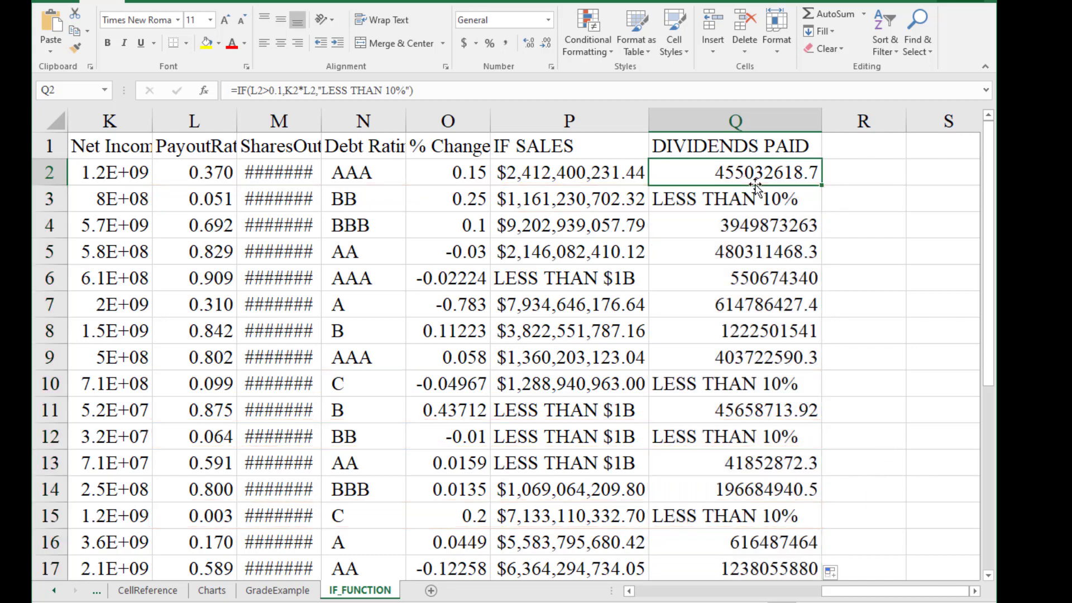
double_click(753, 177)
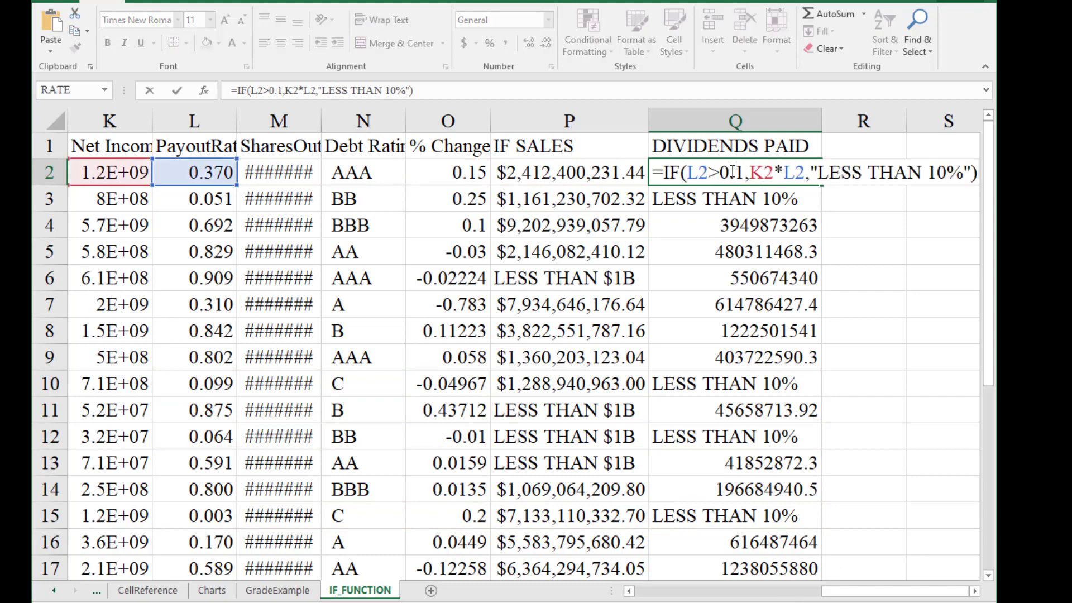
click(685, 177)
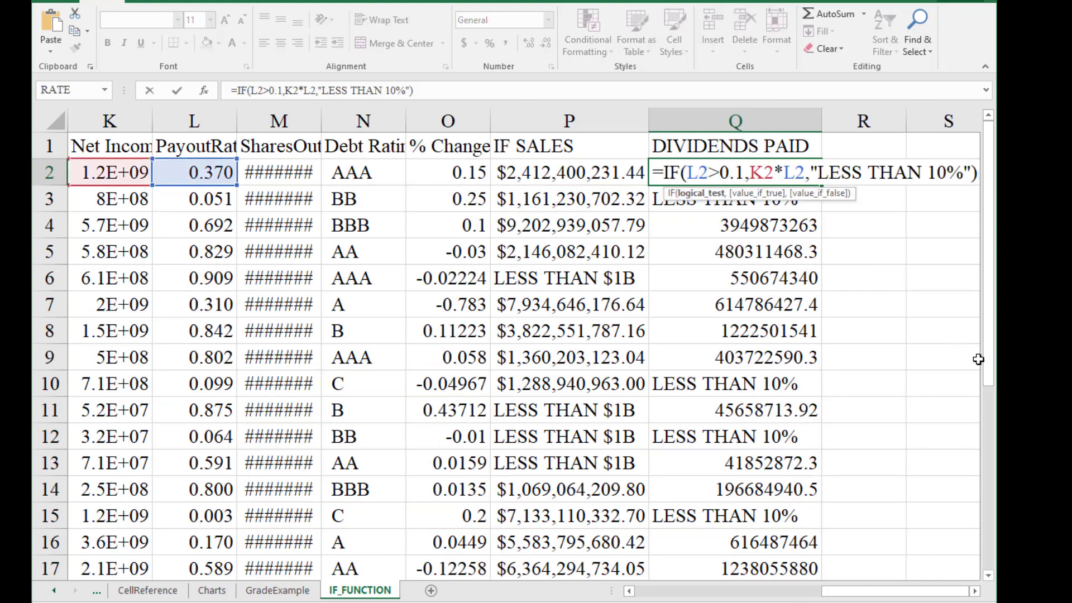
key(Right)
key(Right)
key(Right)
key(Right)
key(Right)
key(Right)
key(Right)
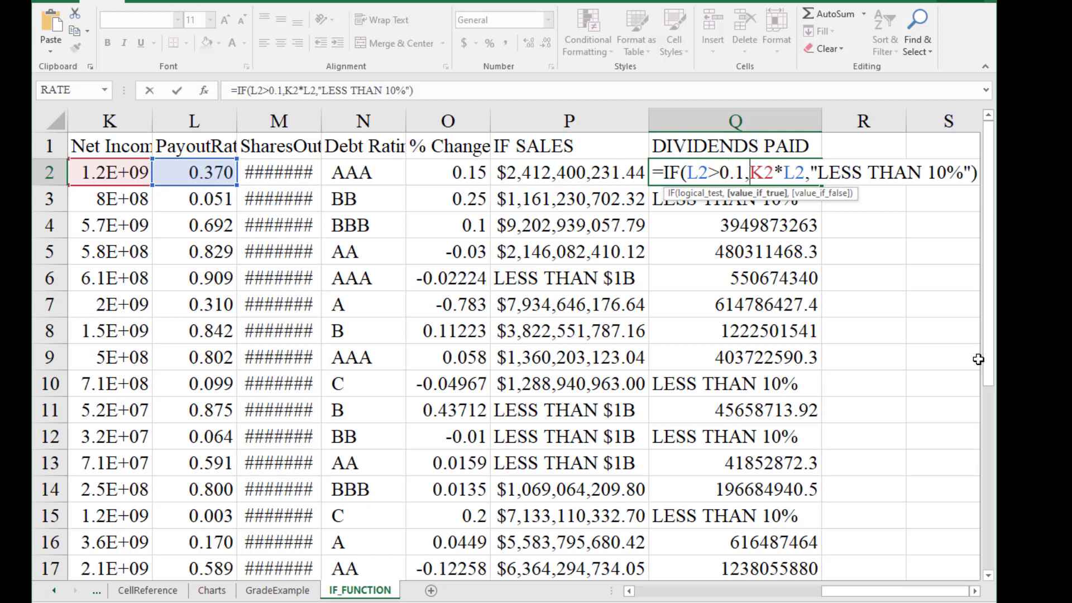
key(Right)
key(Right)
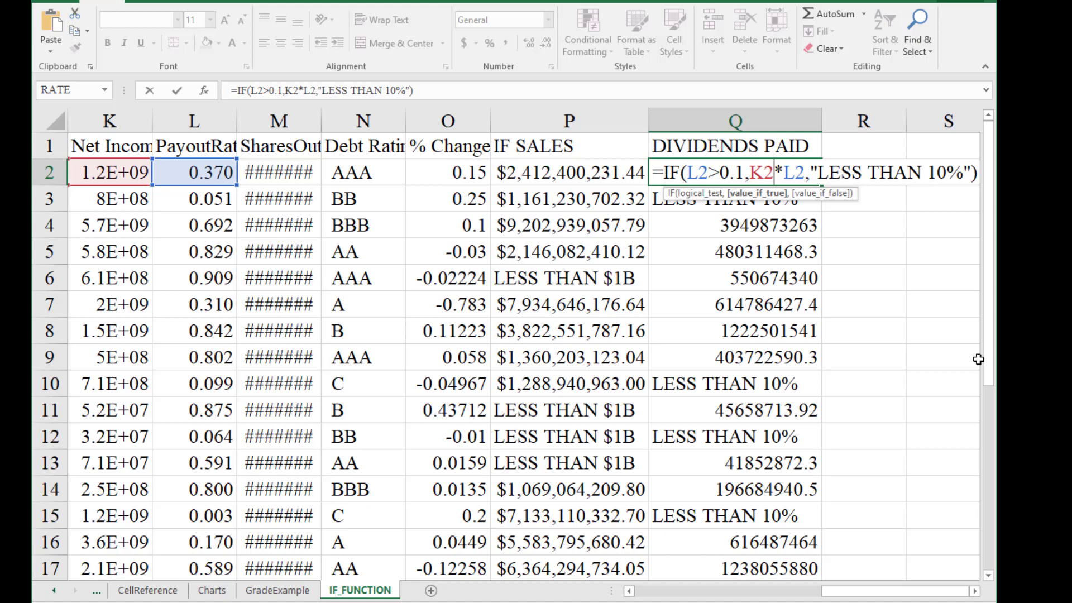